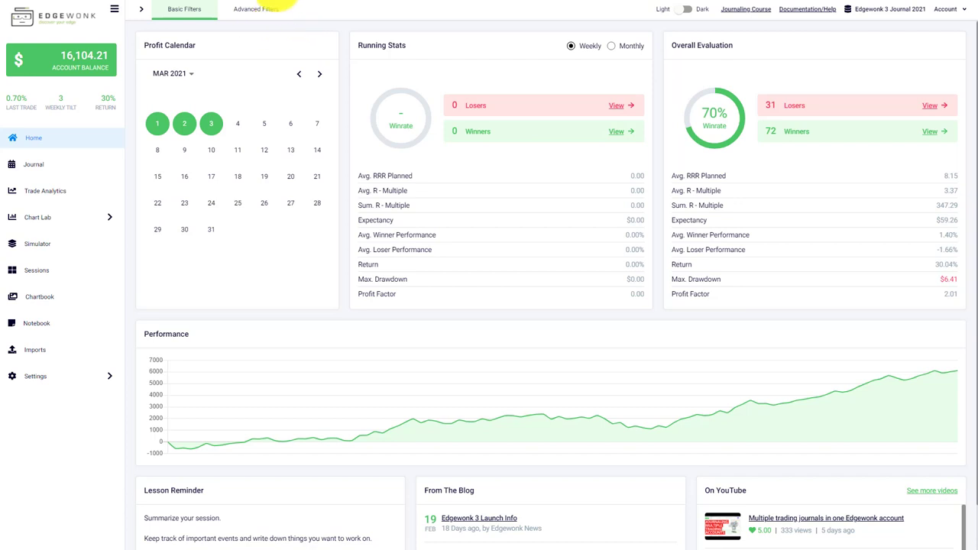
Expand Chart Lab in the sidebar to list Equity Graph, Holding Time, Drawdown and more.
click(96, 222)
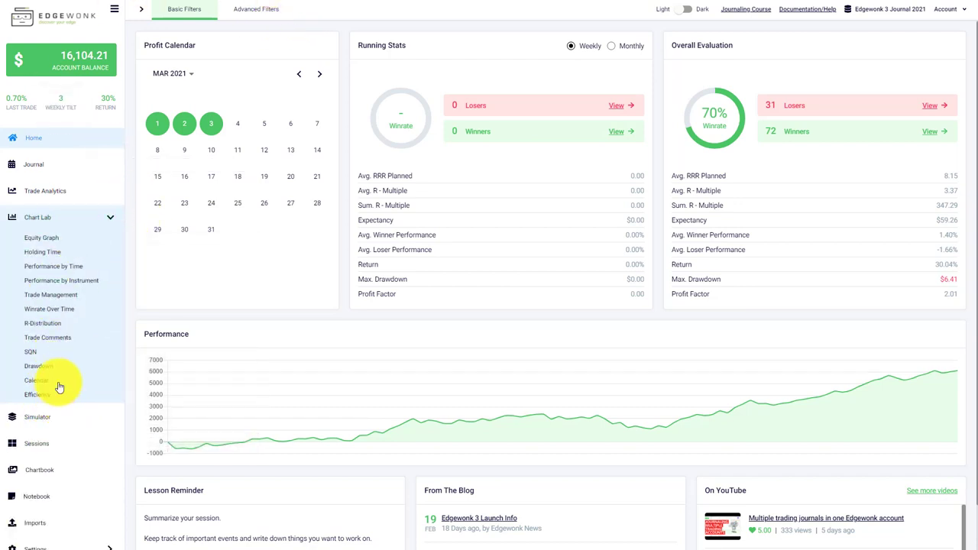
Open the Equity Graph and show its filters, checking Advanced Filters before returning to Basic Filters.
click(60, 243)
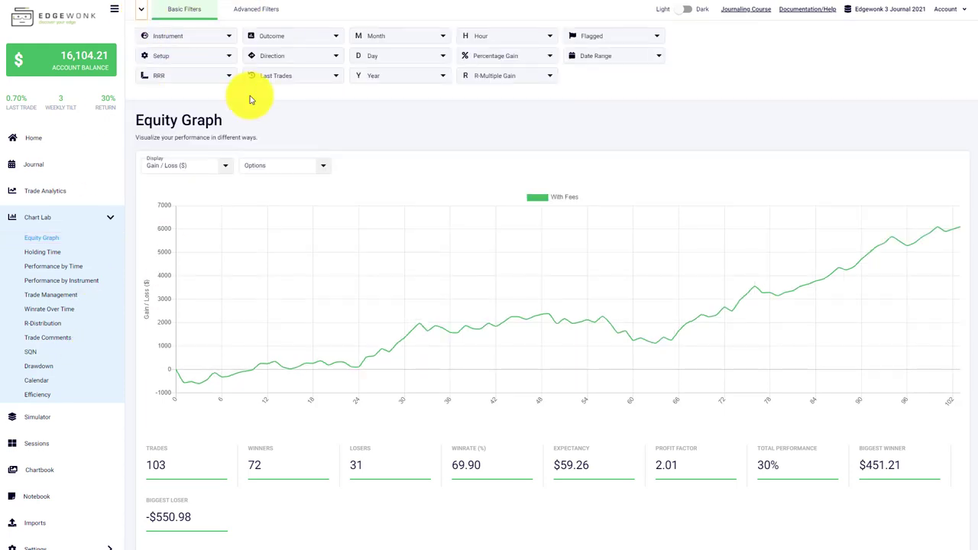
click(143, 13)
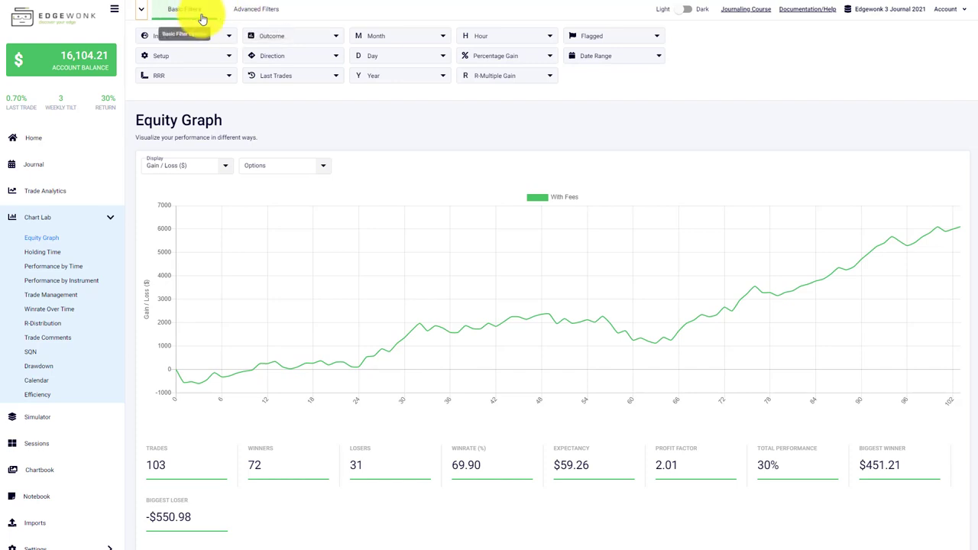
click(262, 10)
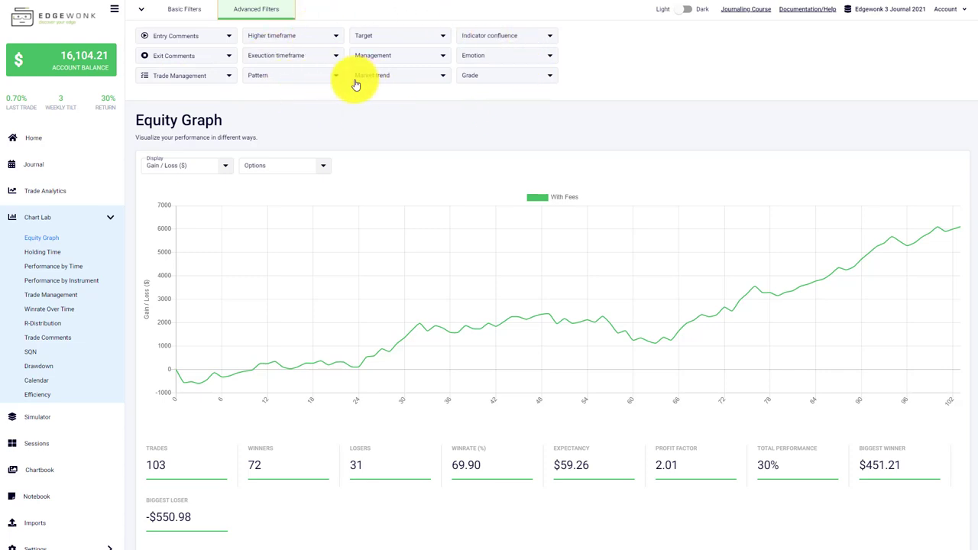
click(193, 14)
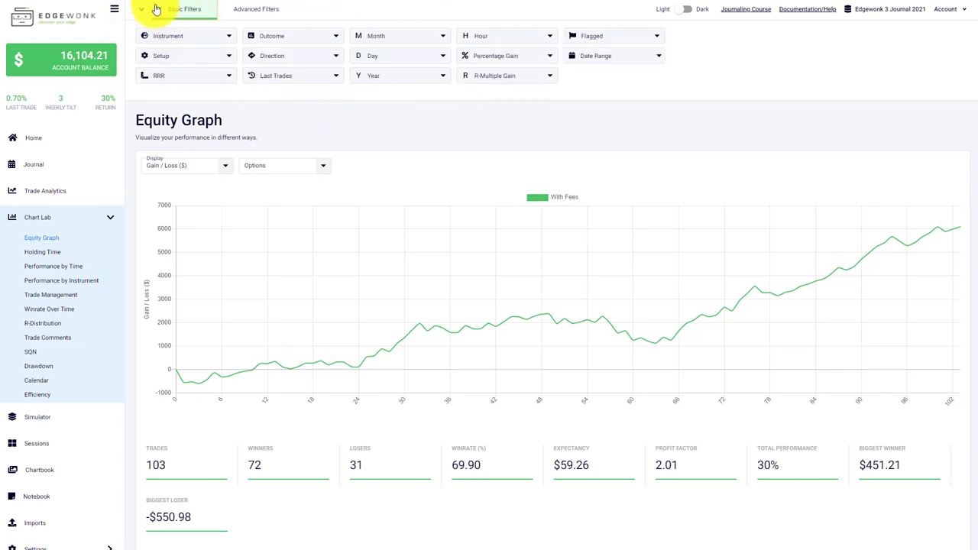
Hide the filters, switch the equity curve through Account Balance and Percentage to R Multiple, and view Options.
click(141, 9)
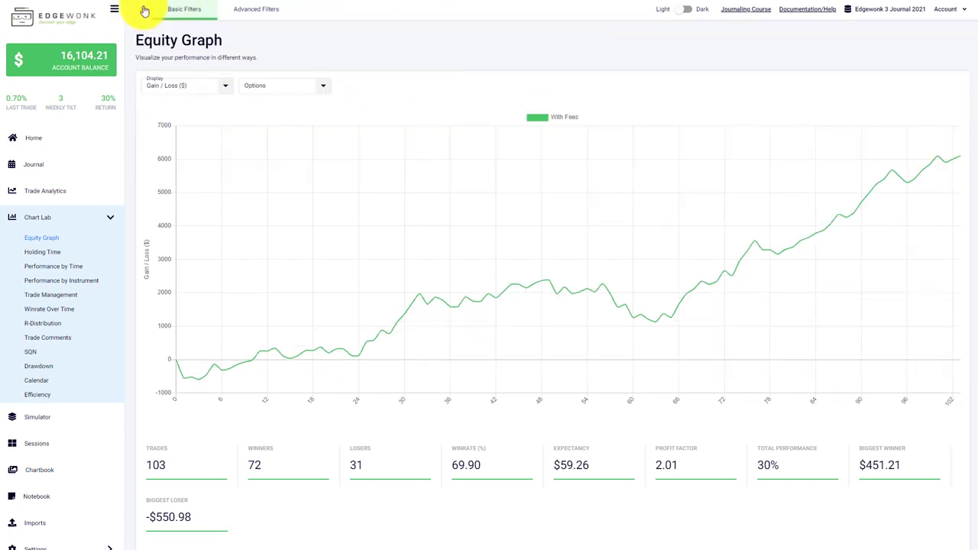
click(195, 92)
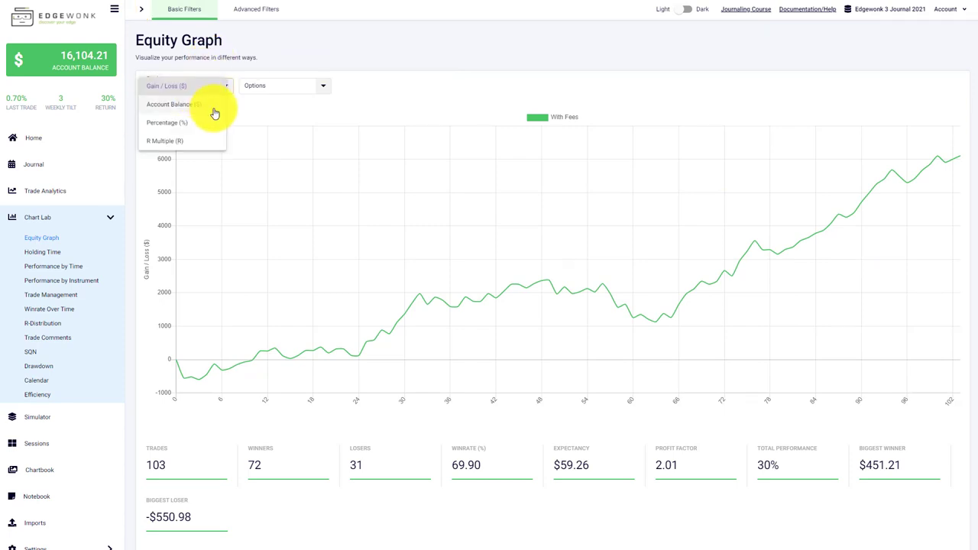
click(211, 110)
click(213, 85)
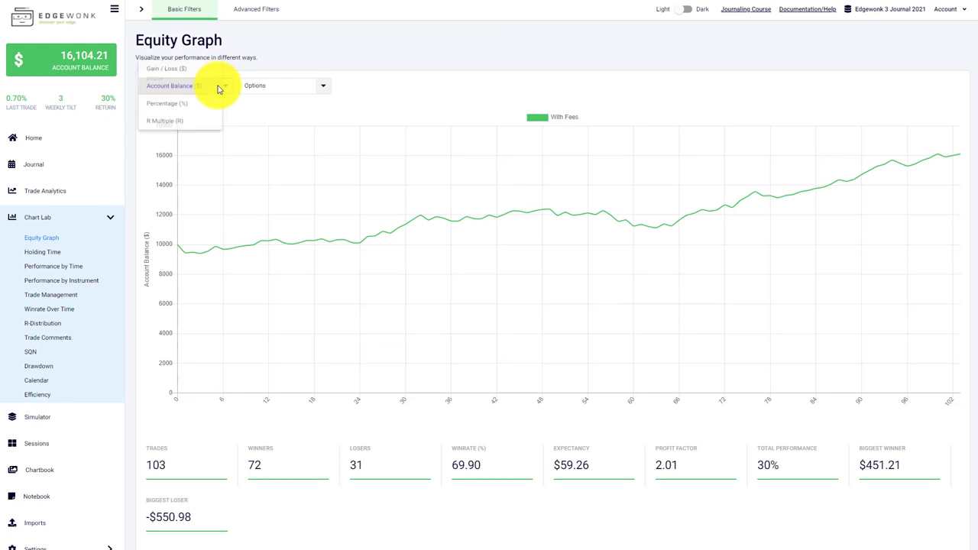
click(187, 111)
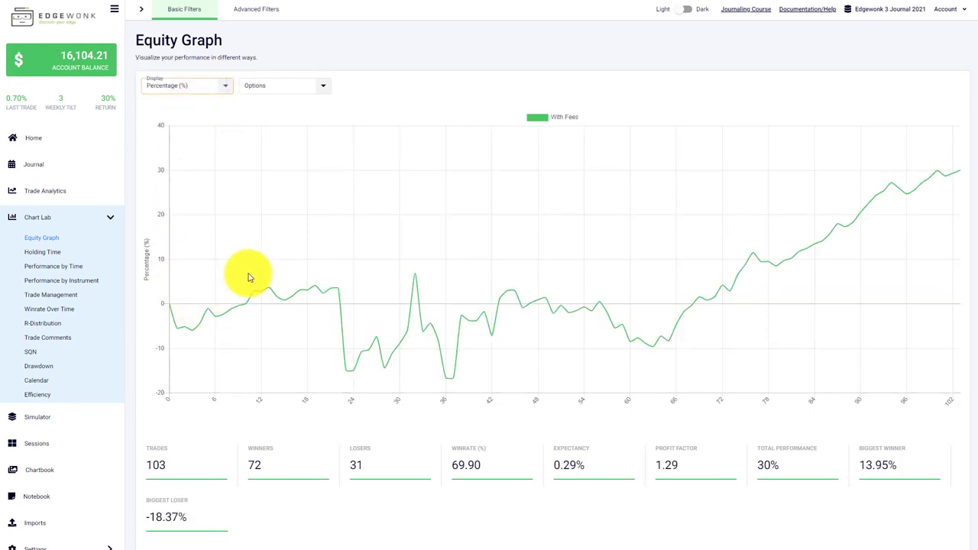
click(203, 88)
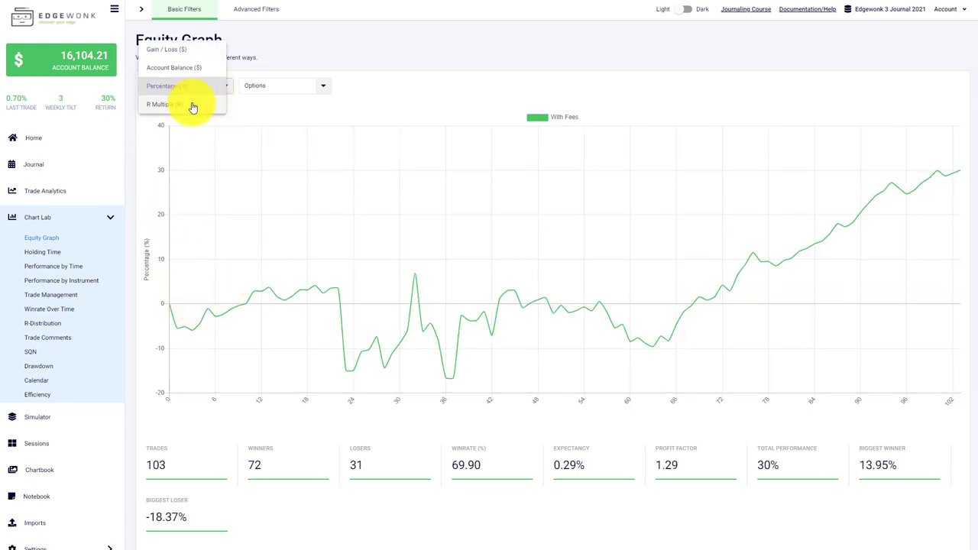
click(194, 108)
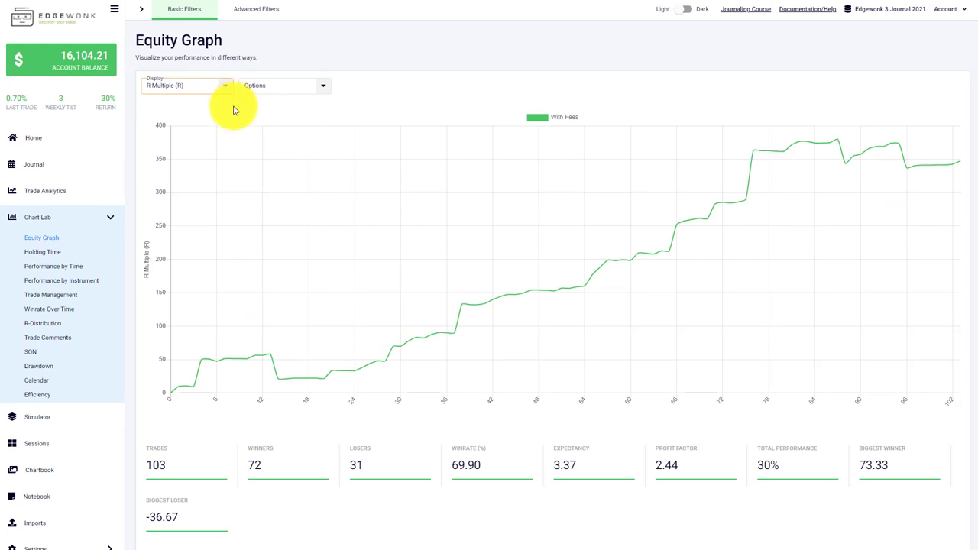
click(294, 89)
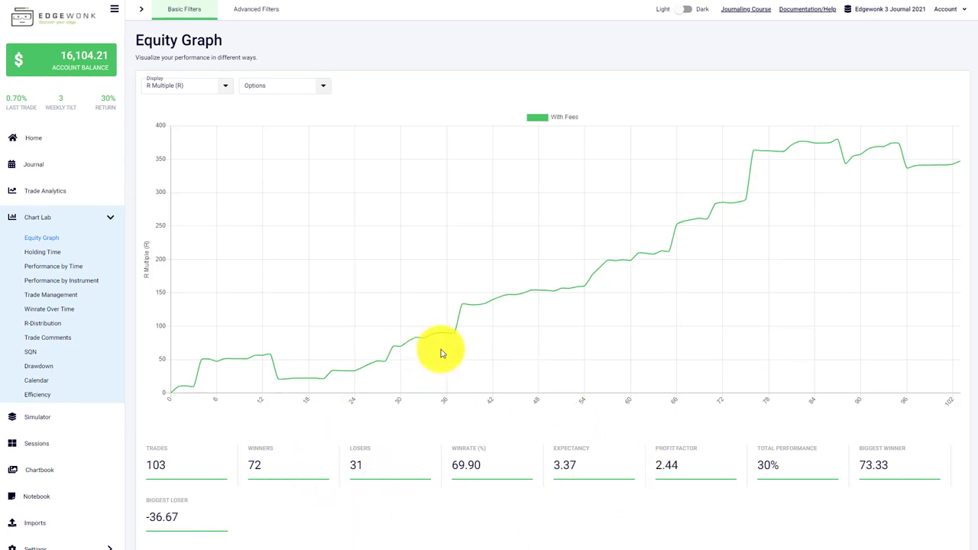
mouse_move(519, 298)
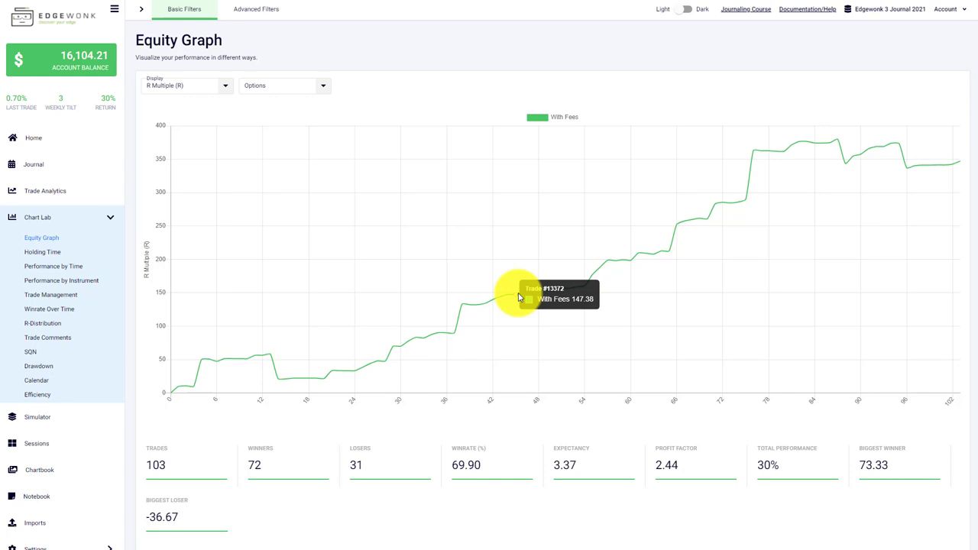
Open Holding Time, plot results as Percentage (%), and measure holding time in Hours.
click(60, 253)
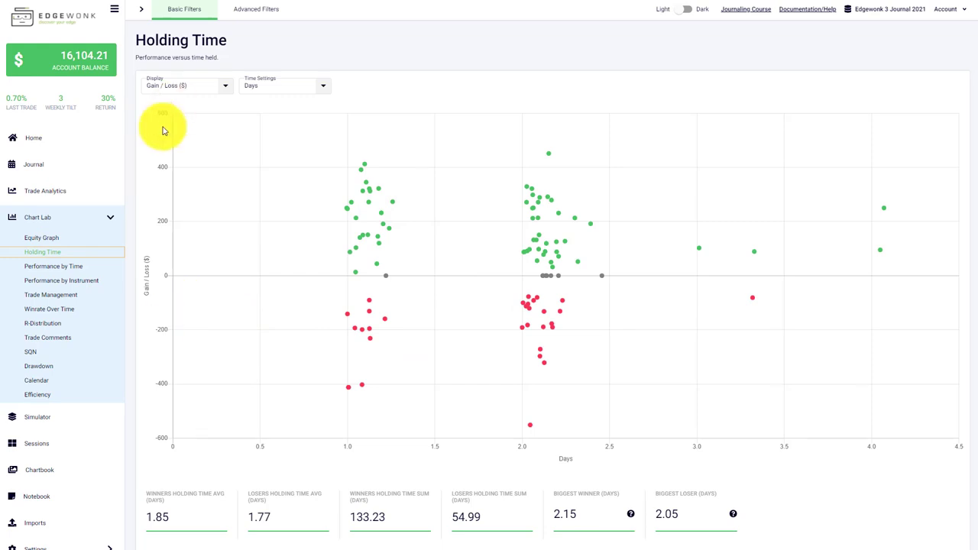
click(191, 86)
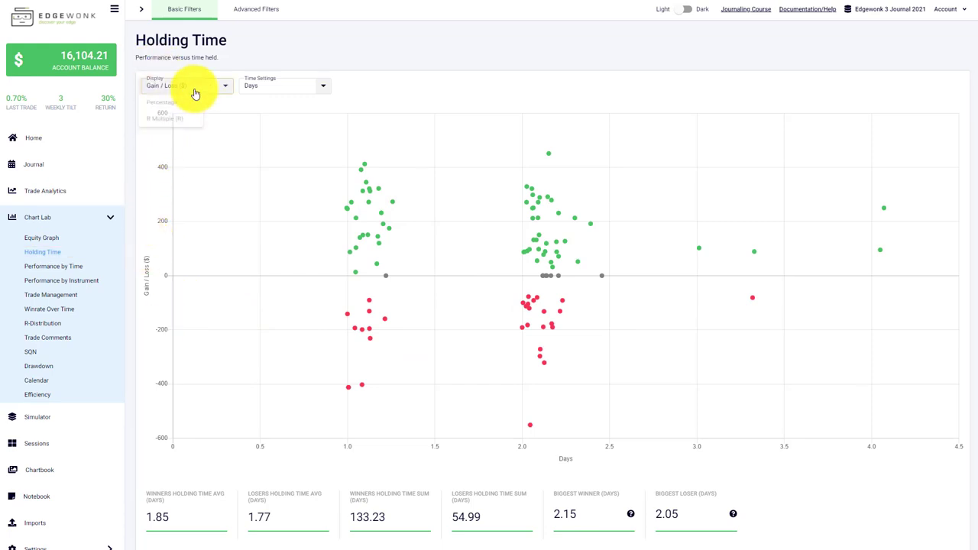
click(189, 110)
click(192, 87)
click(186, 105)
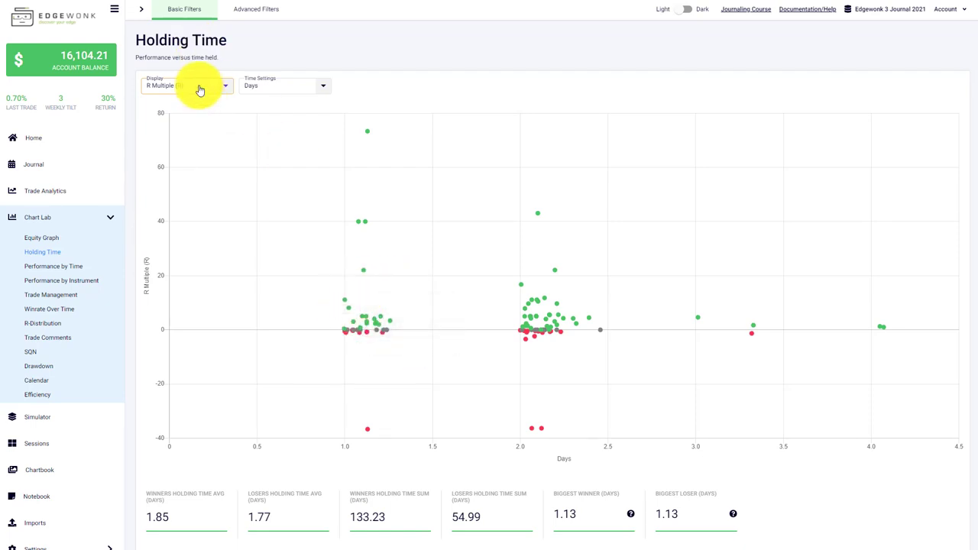
click(199, 90)
click(175, 64)
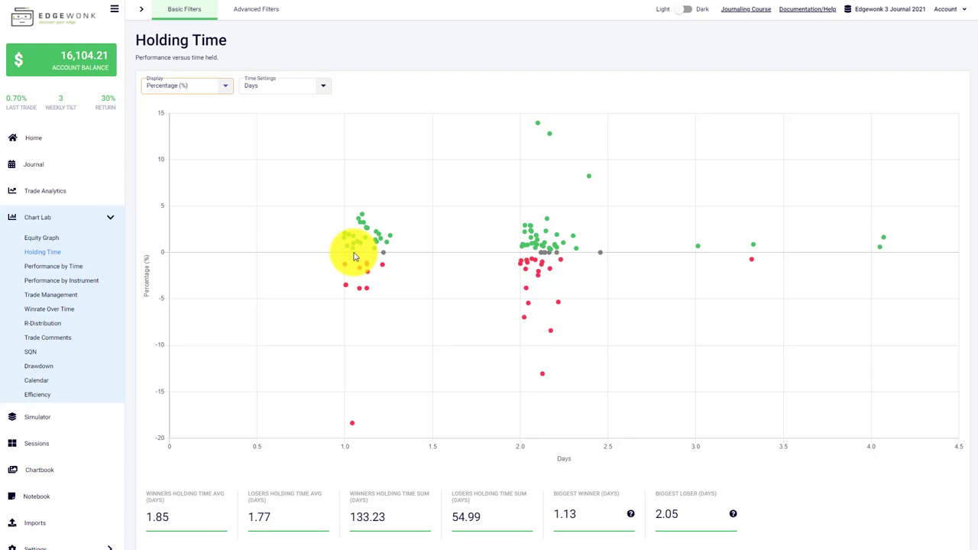
mouse_move(356, 253)
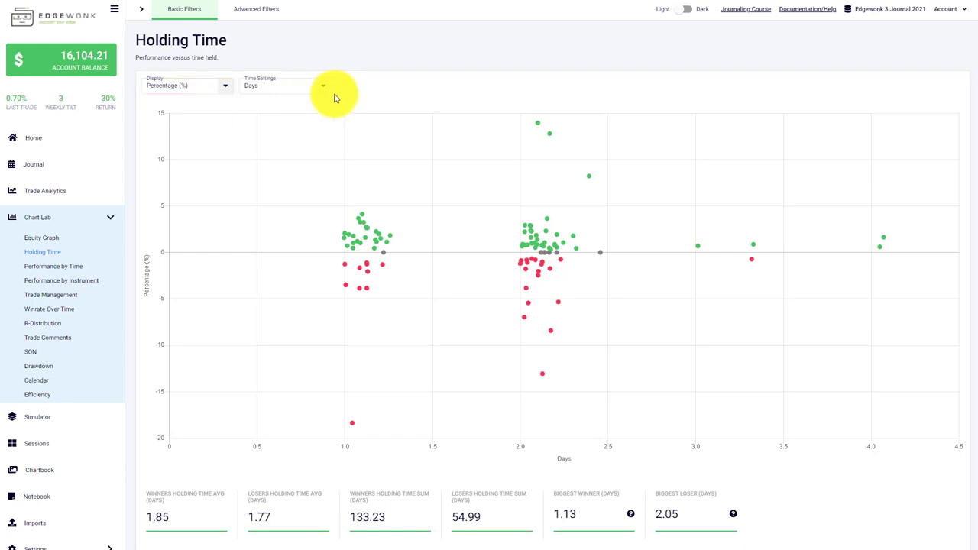
click(309, 90)
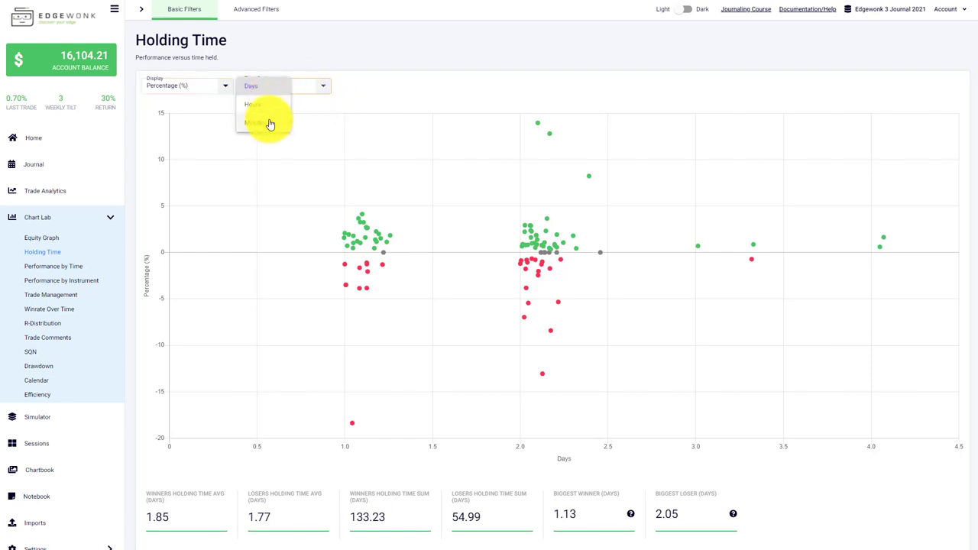
click(261, 106)
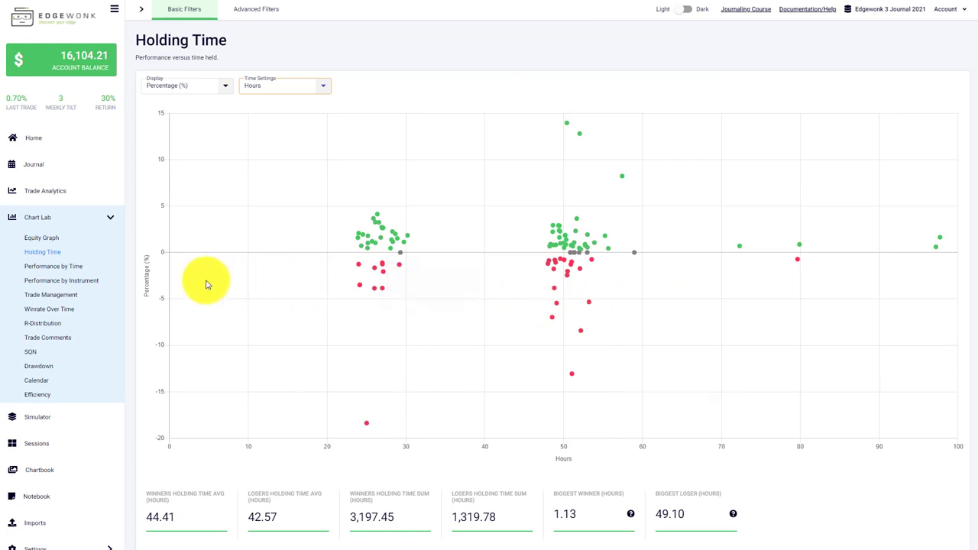
Open Performance by Time and compare grouping by Month versus by hour of day.
click(78, 268)
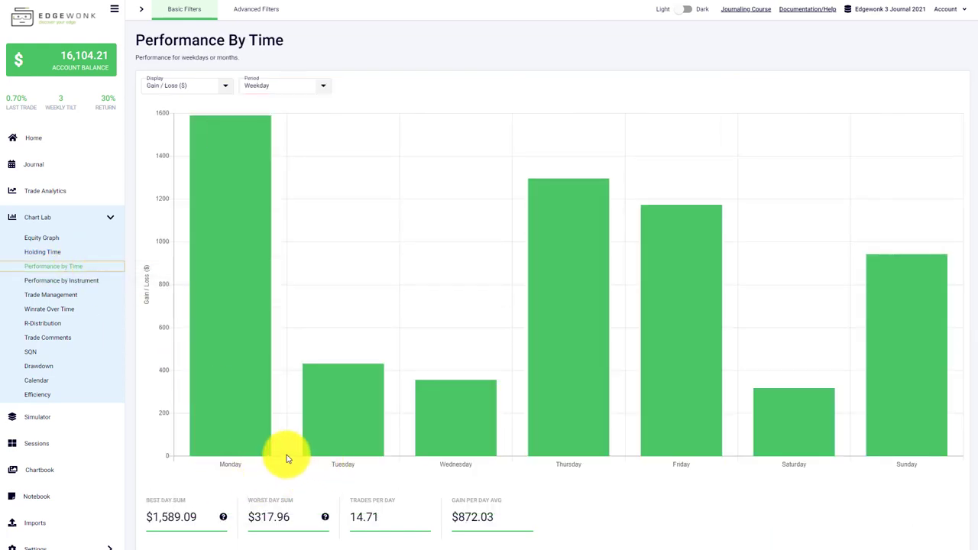
mouse_move(232, 293)
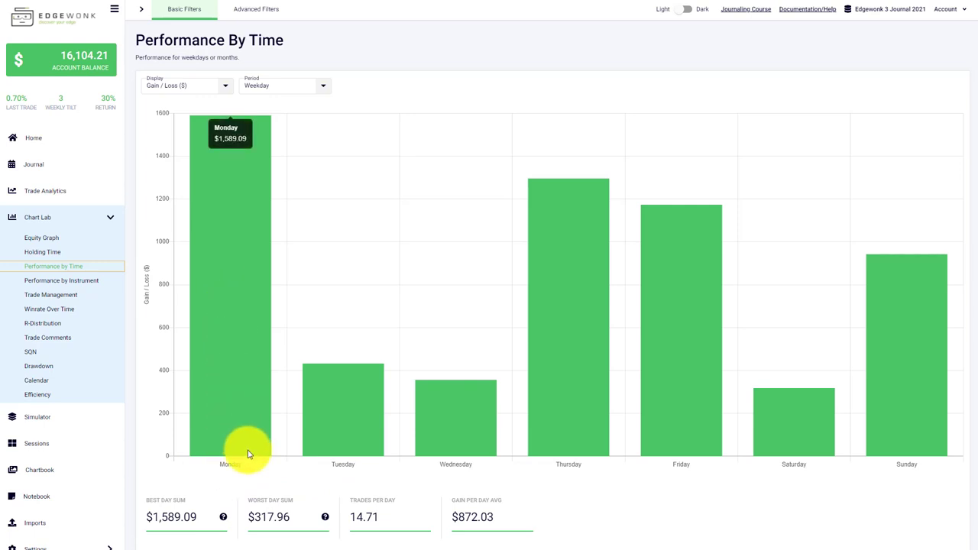
click(269, 85)
click(269, 114)
click(284, 88)
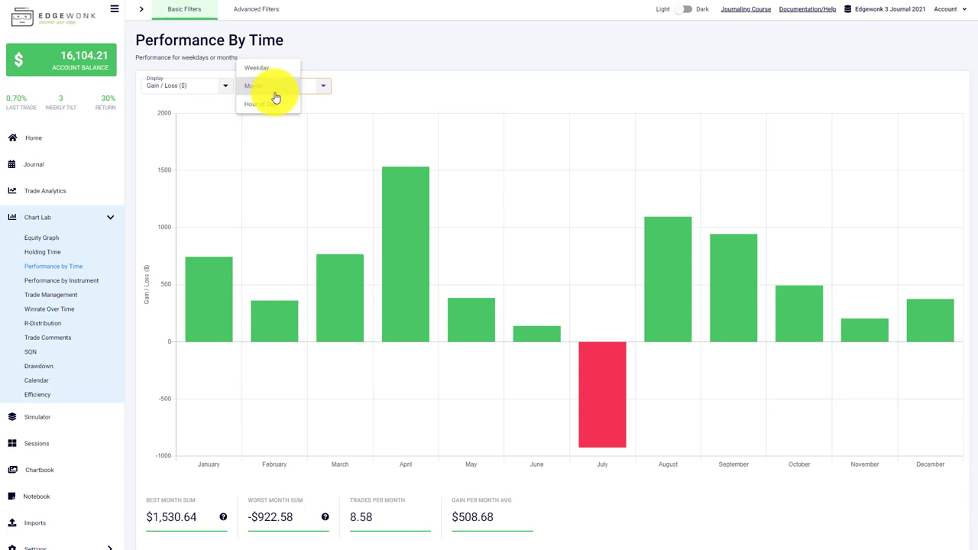
click(272, 104)
mouse_move(479, 387)
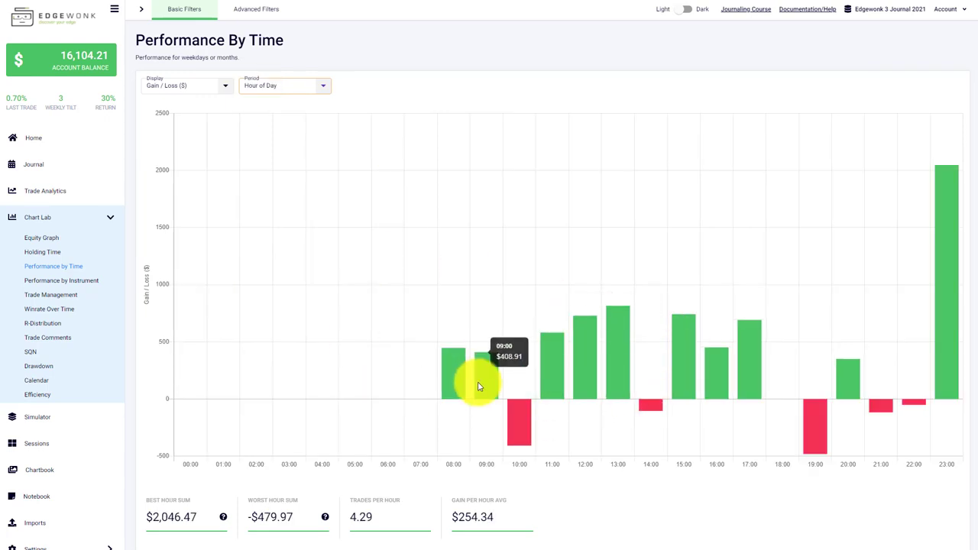
mouse_move(560, 374)
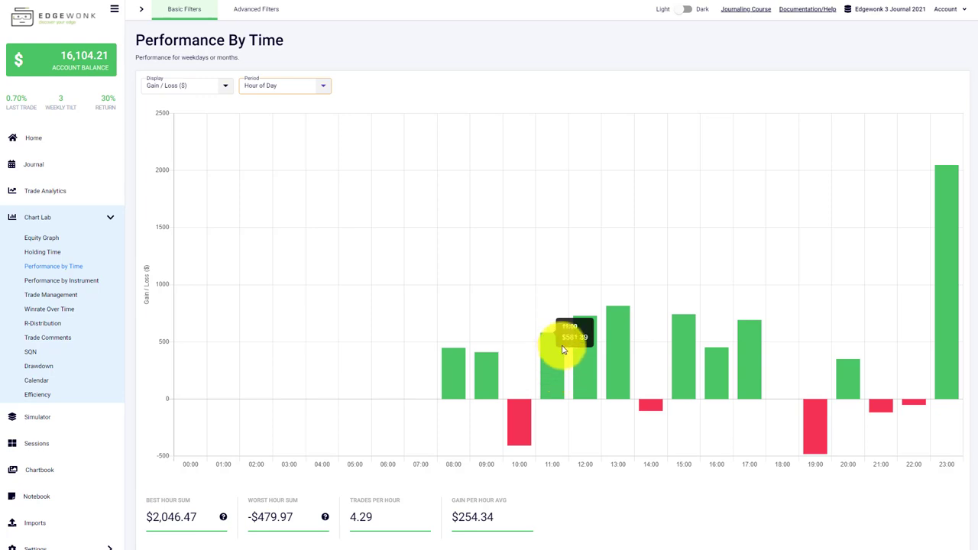
Regroup the gain/loss chart by Month.
click(201, 84)
click(283, 88)
click(277, 67)
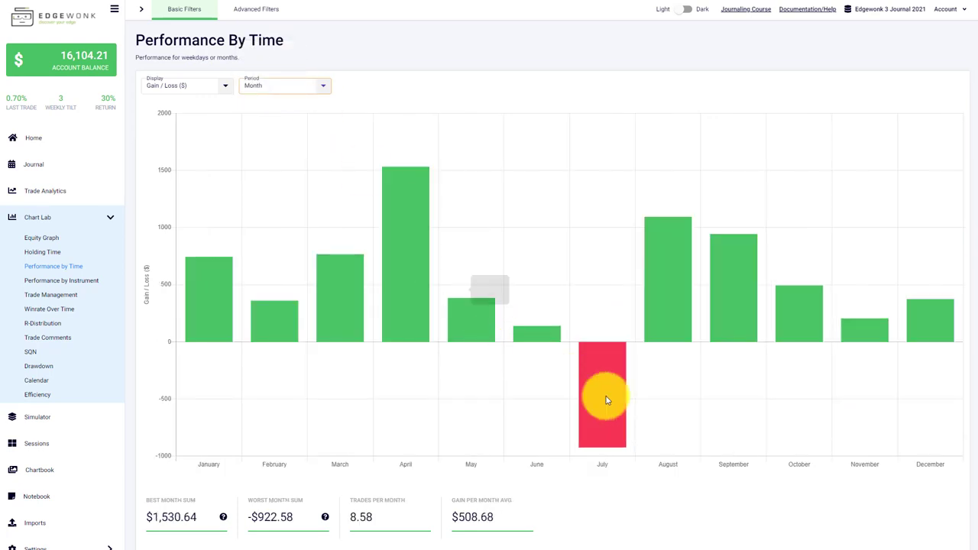
mouse_move(617, 403)
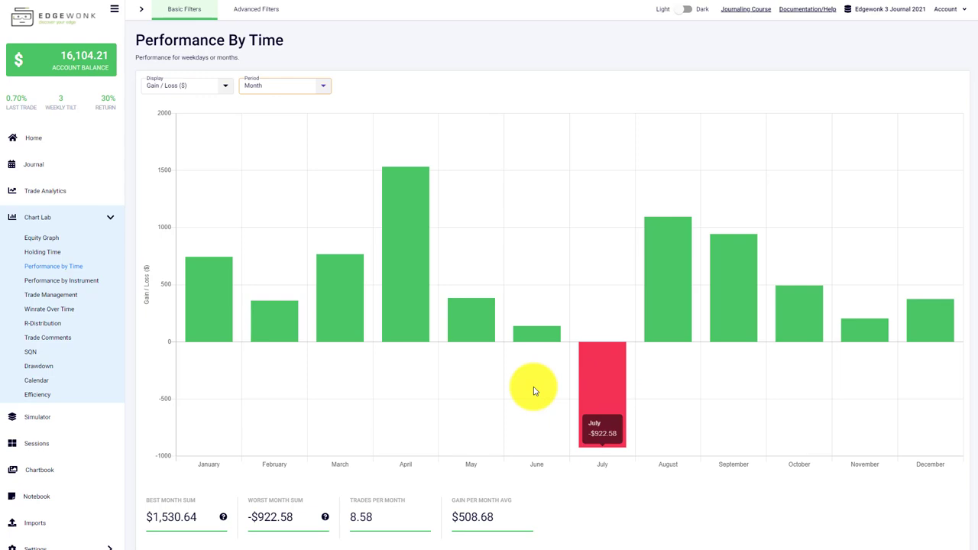
Open Performance by Instrument and sort instruments By Value.
click(91, 280)
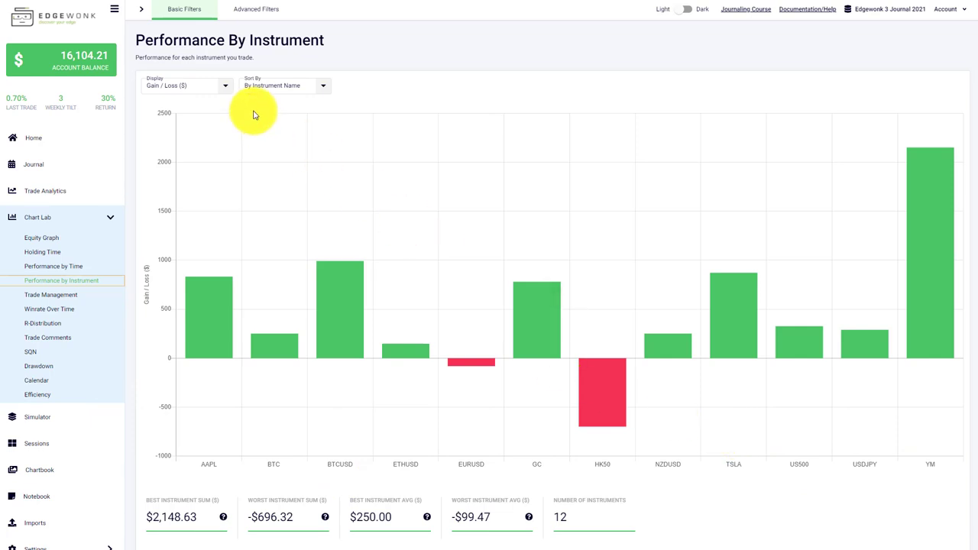
click(321, 85)
click(314, 93)
click(314, 93)
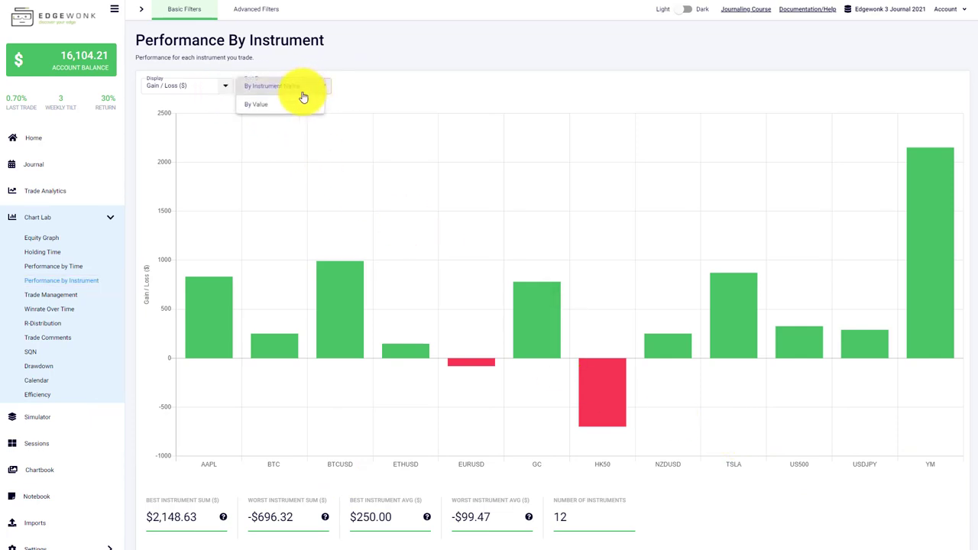
click(279, 107)
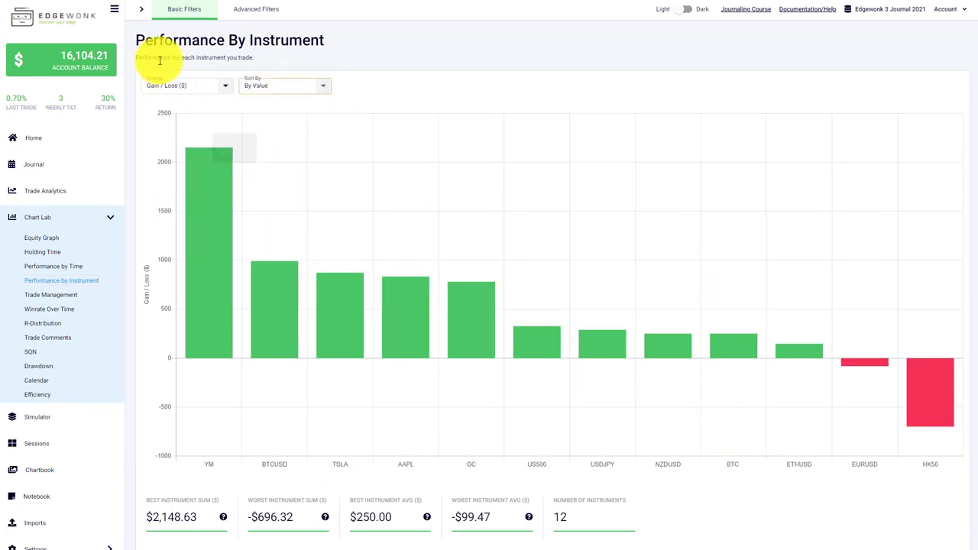
Display instrument results in R Multiple, then move to the Trade Management chart.
click(215, 91)
click(175, 109)
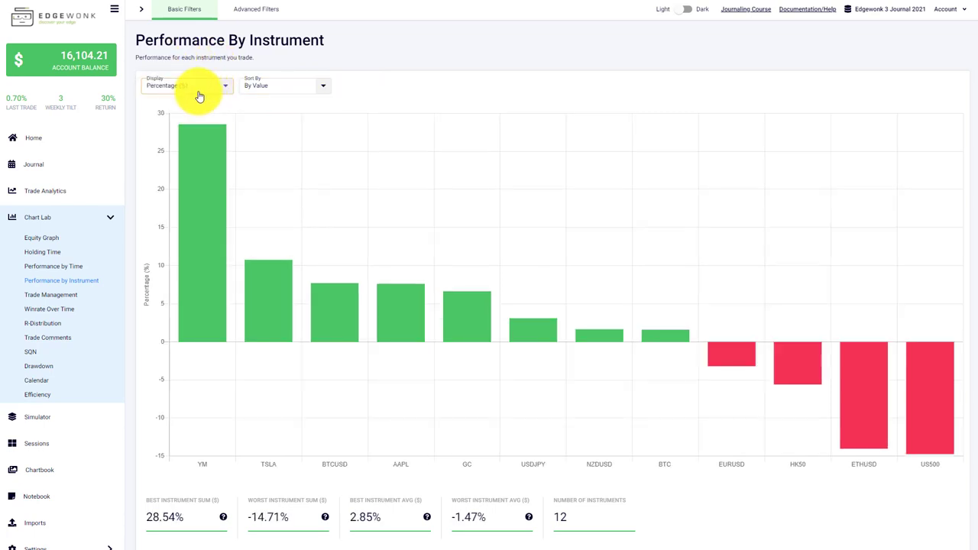
click(196, 93)
click(183, 109)
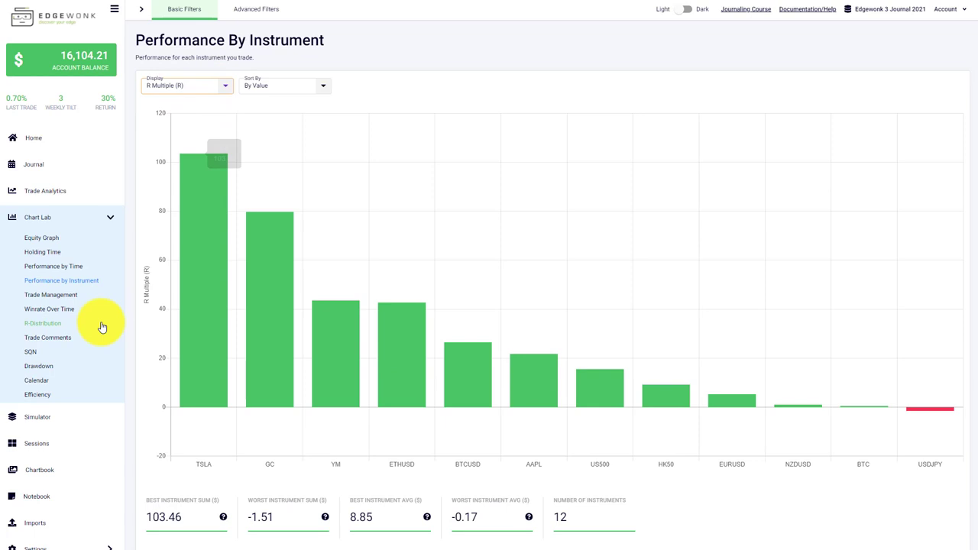
click(69, 295)
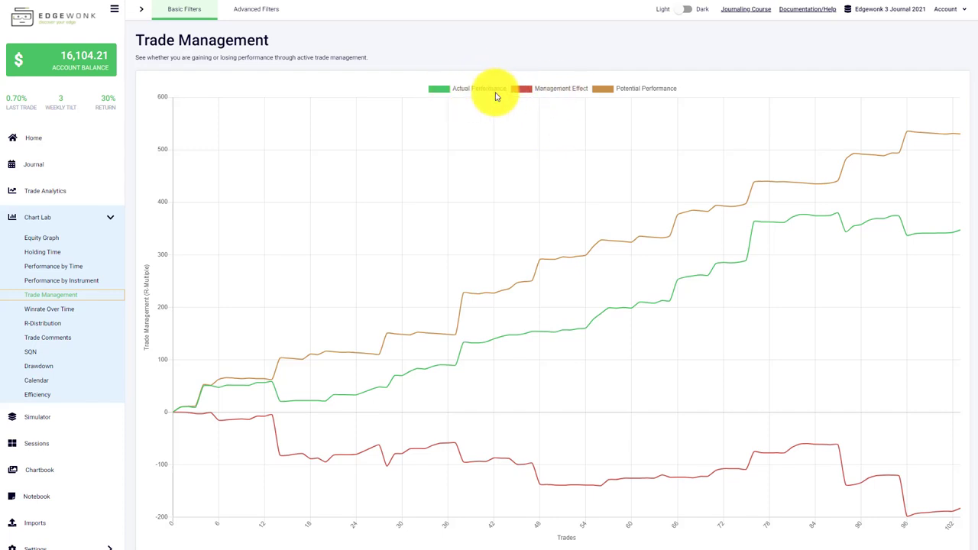
Hide the Management Effect, Actual and Potential Performance lines in turn, then restore all three.
click(523, 88)
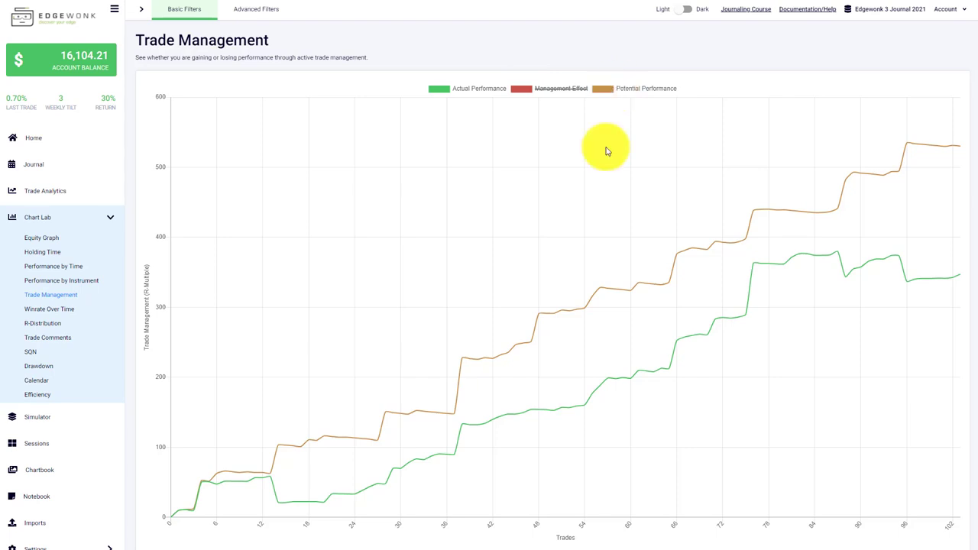
mouse_move(519, 418)
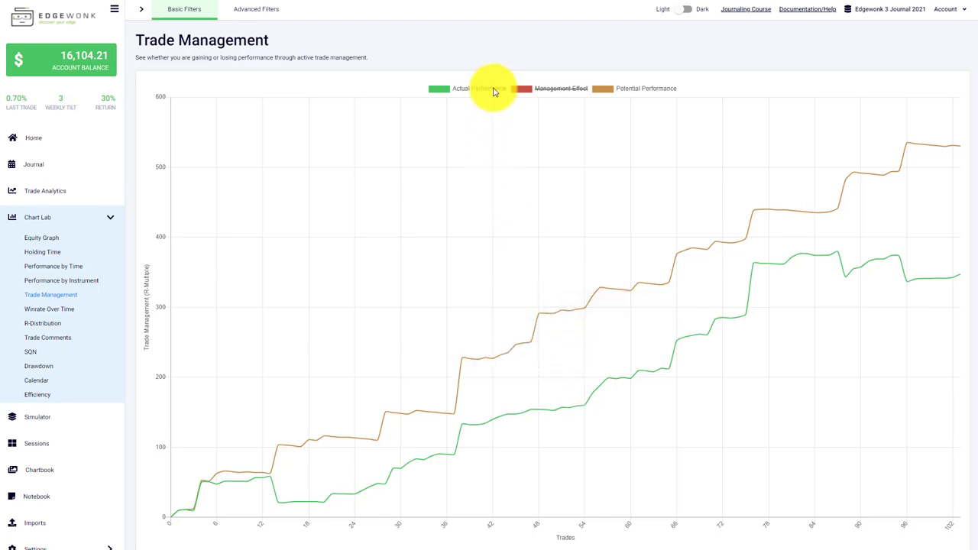
click(459, 89)
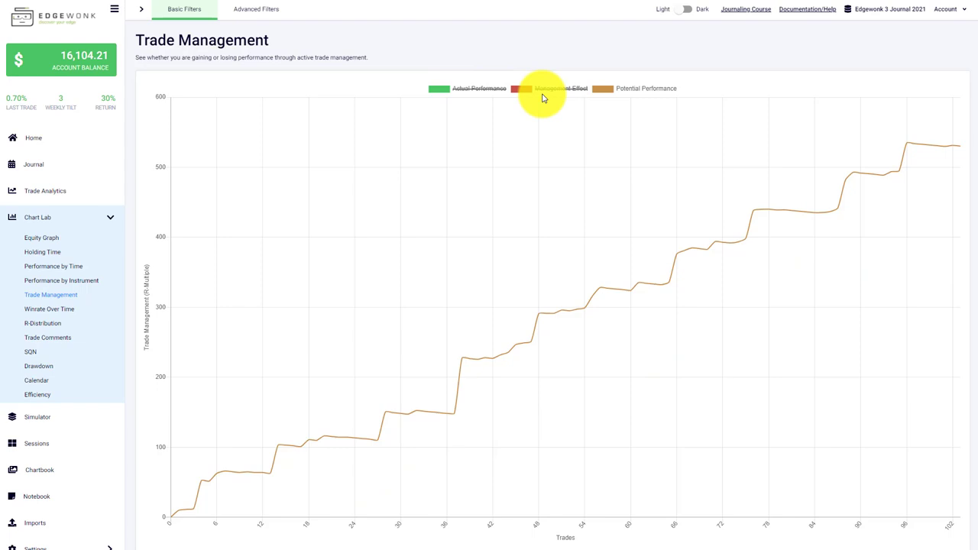
click(604, 90)
click(547, 88)
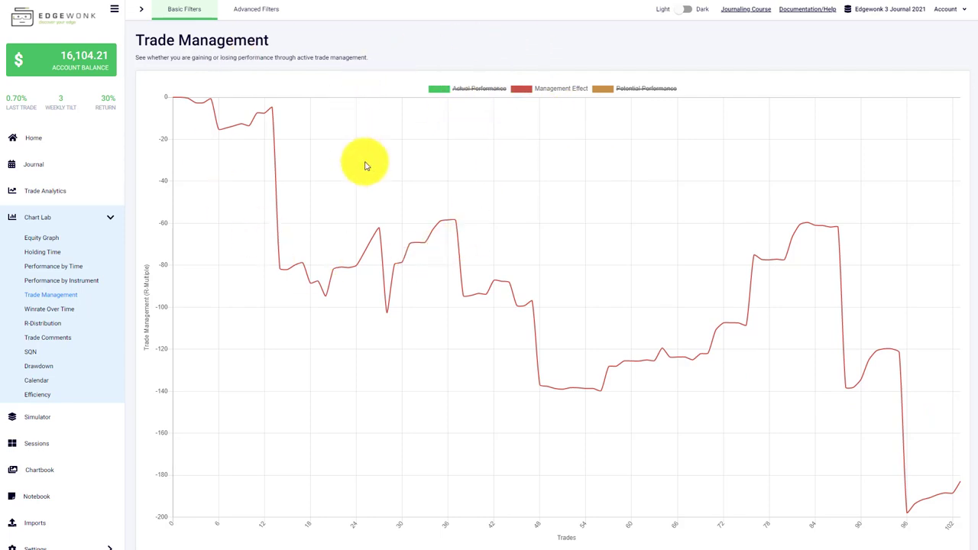
click(478, 88)
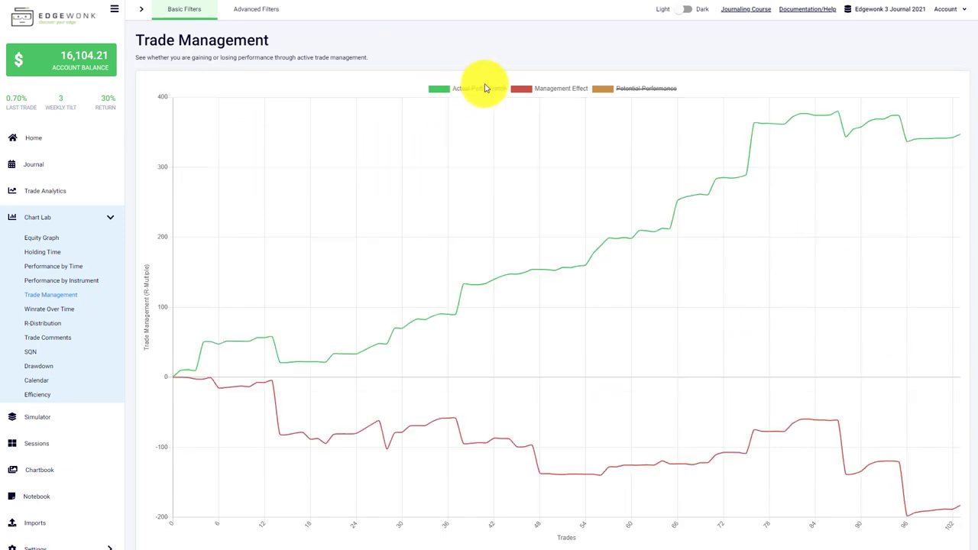
click(632, 93)
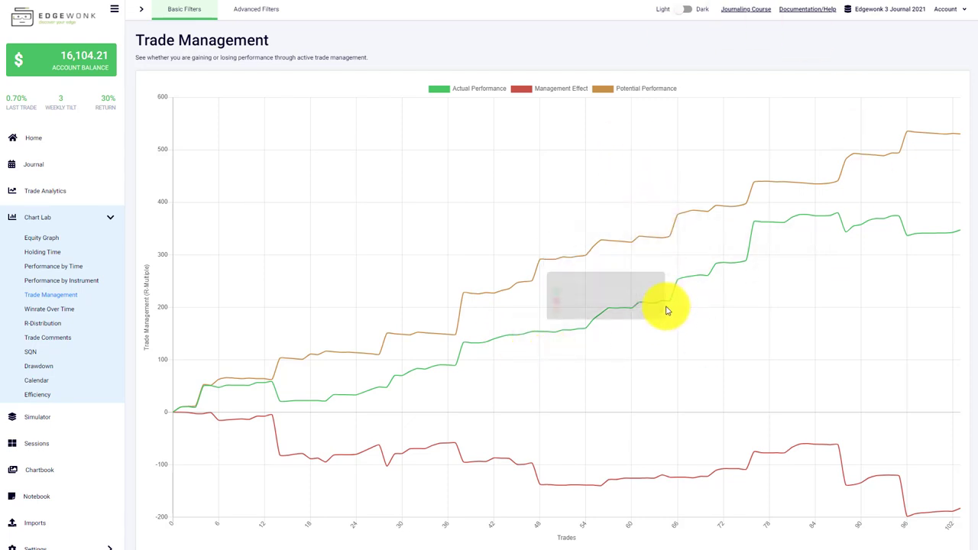
mouse_move(651, 242)
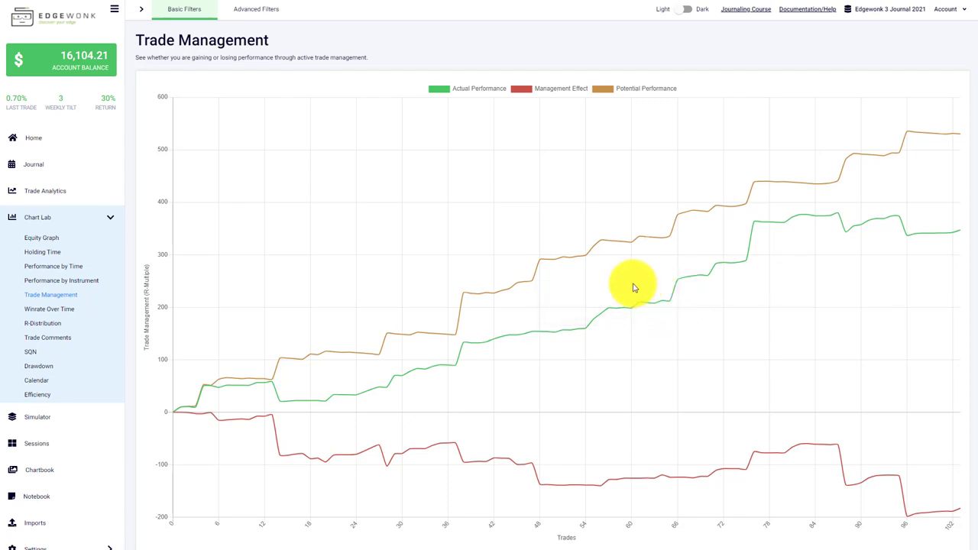
mouse_move(673, 305)
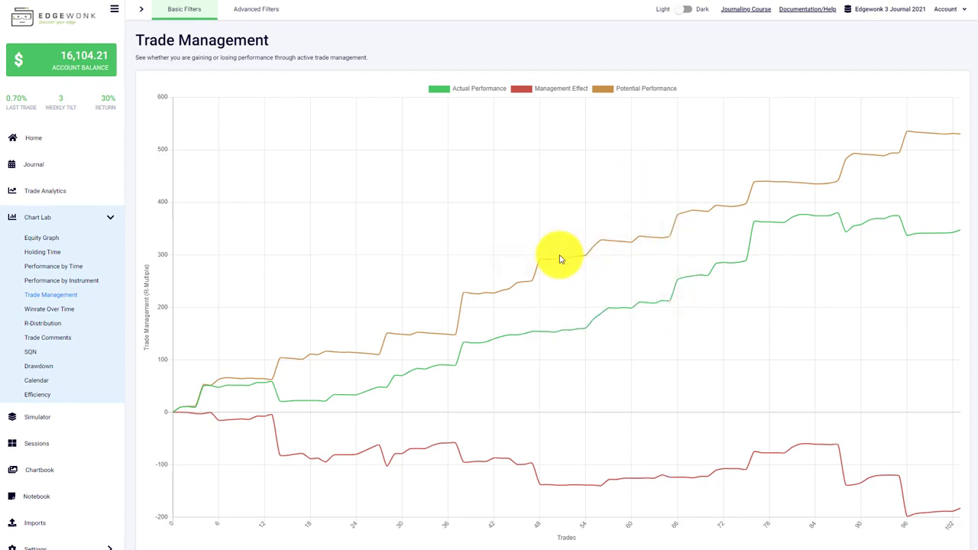
Glance at the Basic and Advanced filters, hide them, and open Winrate Over Time.
click(142, 13)
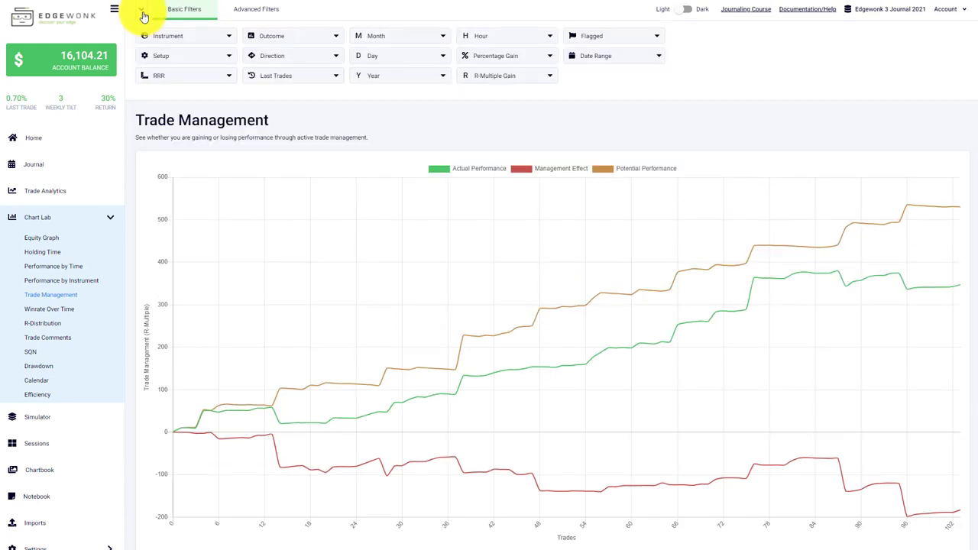
click(231, 9)
click(191, 9)
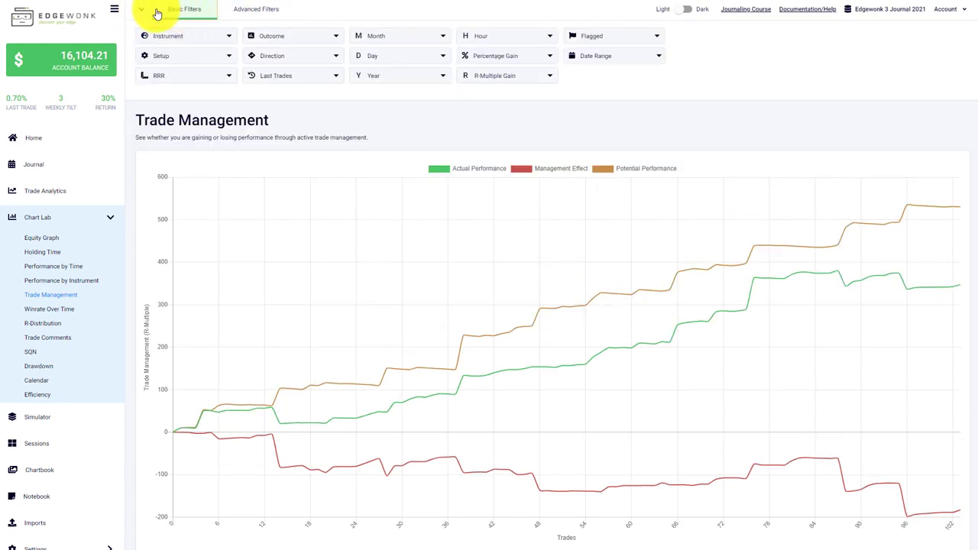
click(141, 13)
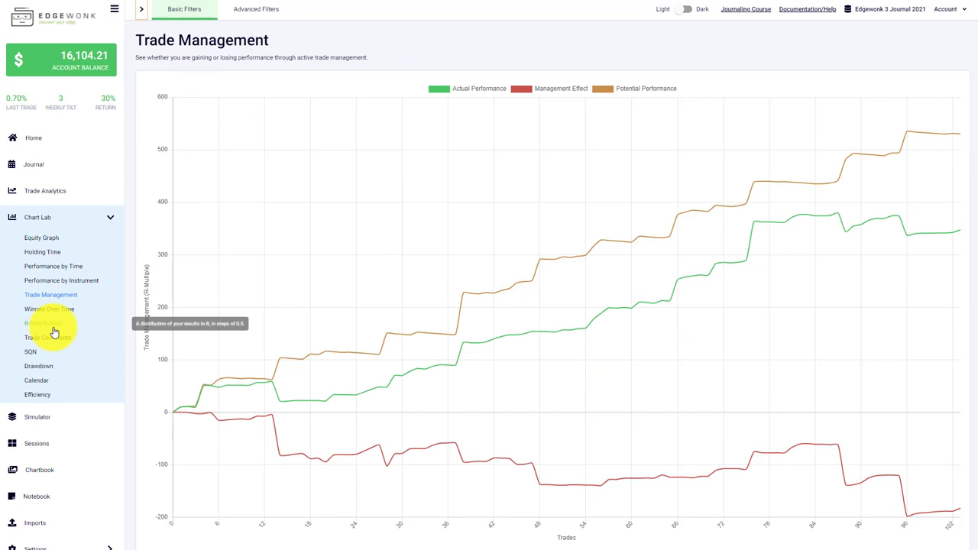
click(94, 311)
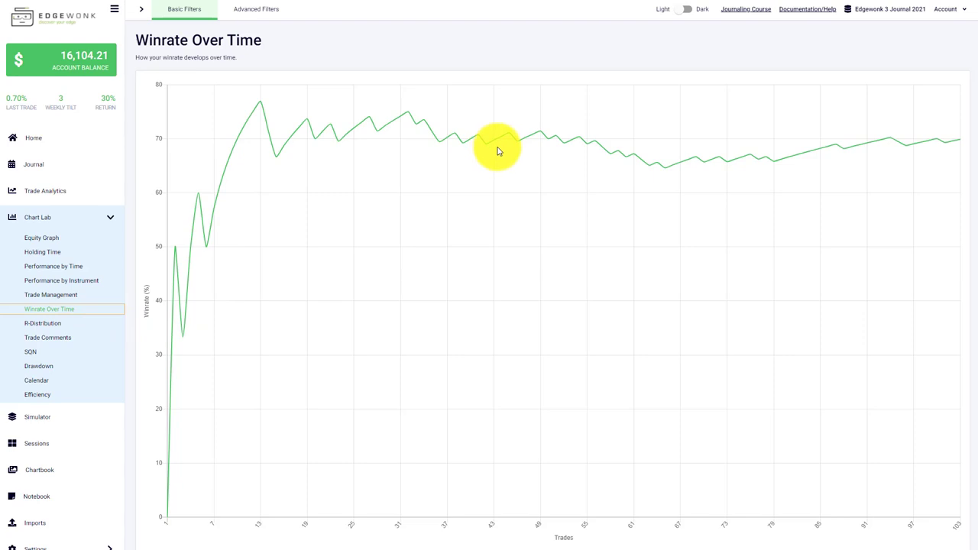
mouse_move(380, 134)
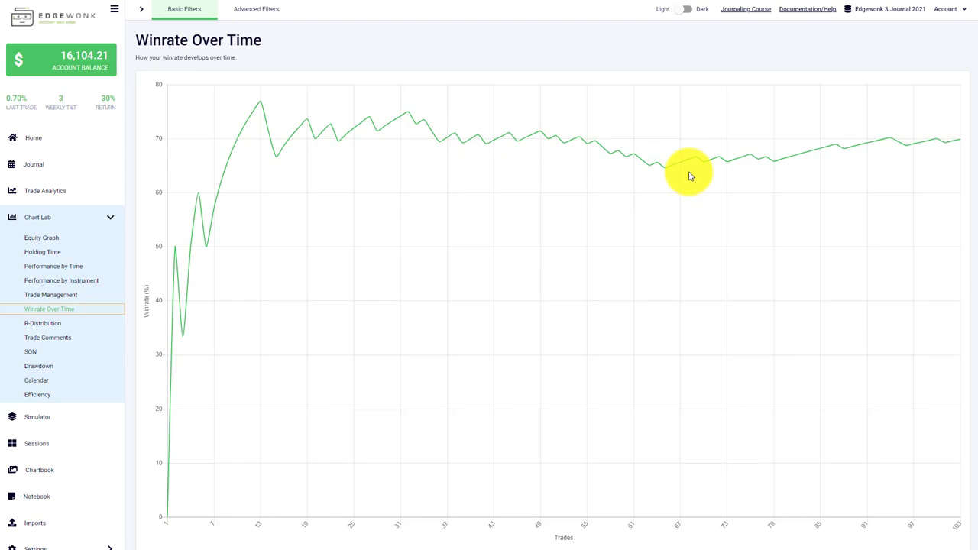
Filter trades to the MA Bounce and Earning setups, then clear the filter and open R-Distribution.
click(144, 10)
click(195, 58)
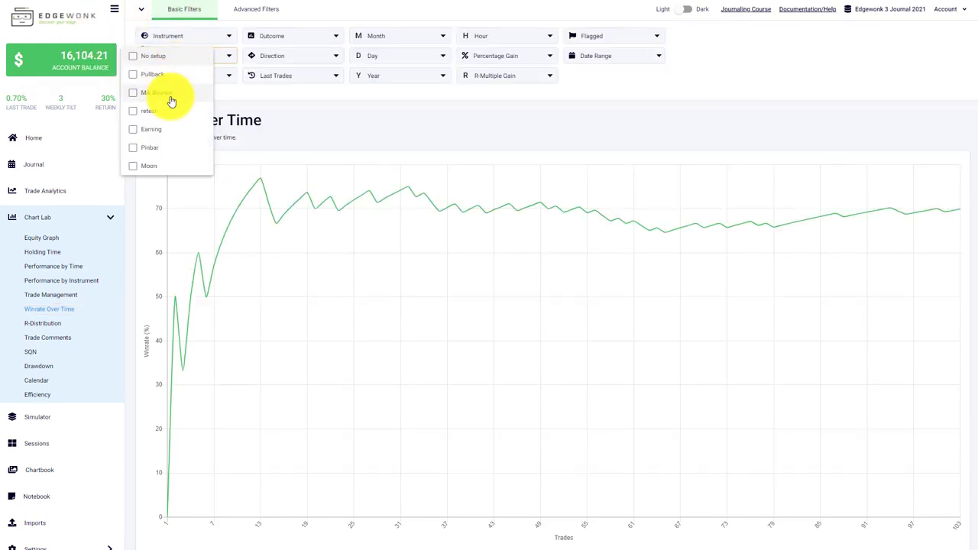
click(169, 95)
click(153, 131)
click(314, 118)
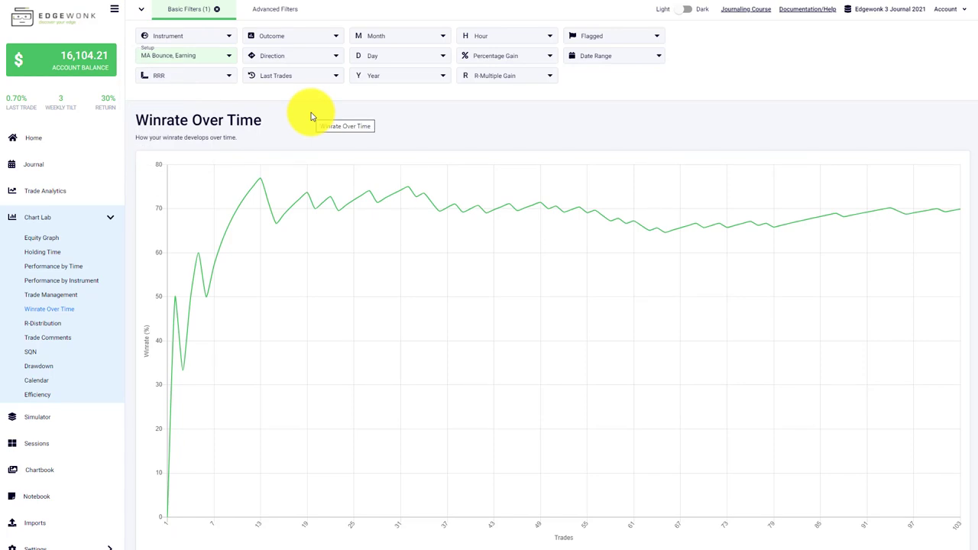
click(141, 11)
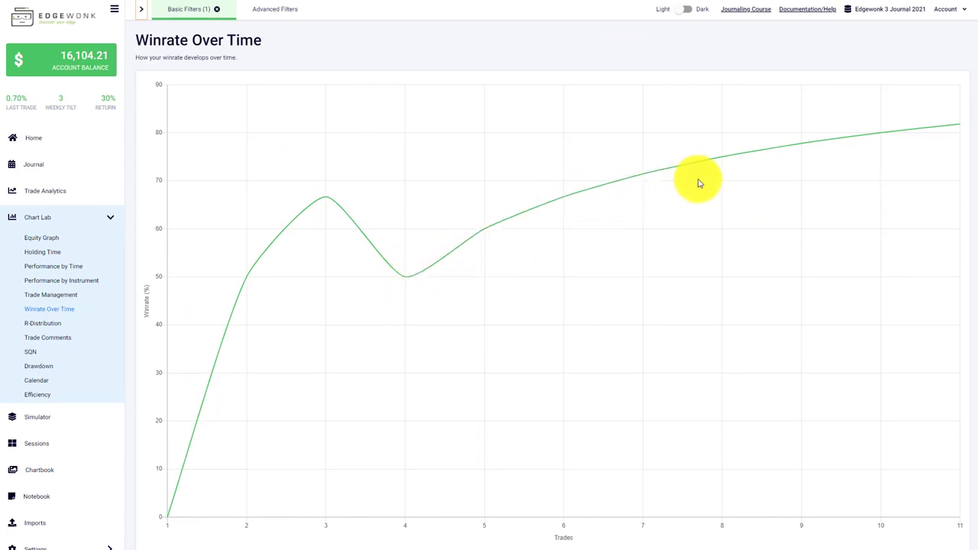
click(219, 11)
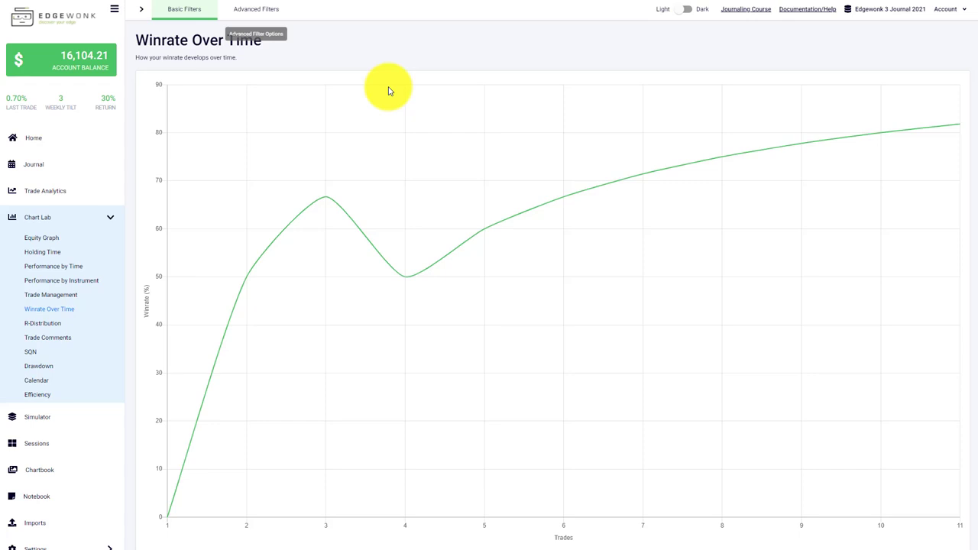
click(39, 323)
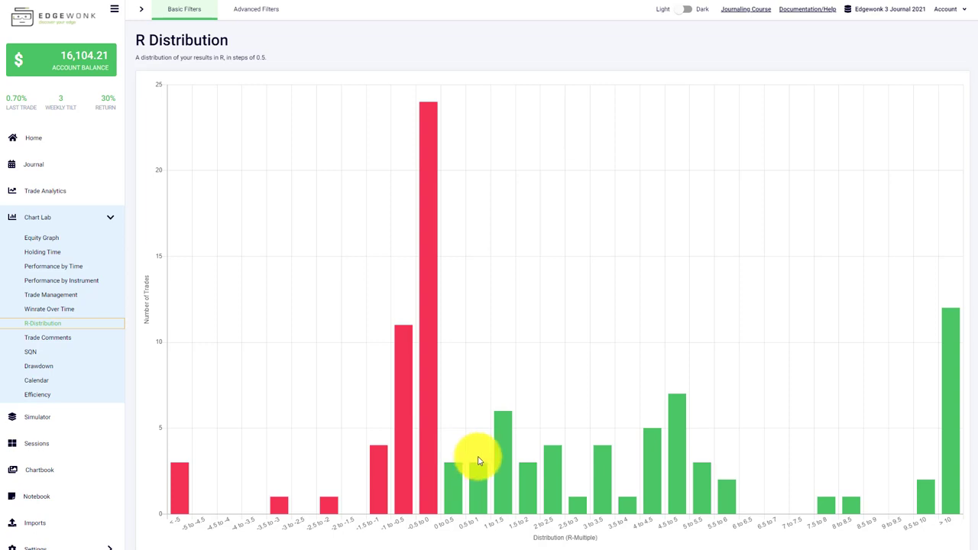
Read the trade counts on the 0.5–1 and 1–1.5 R bars, then open Trade Comments.
mouse_move(476, 512)
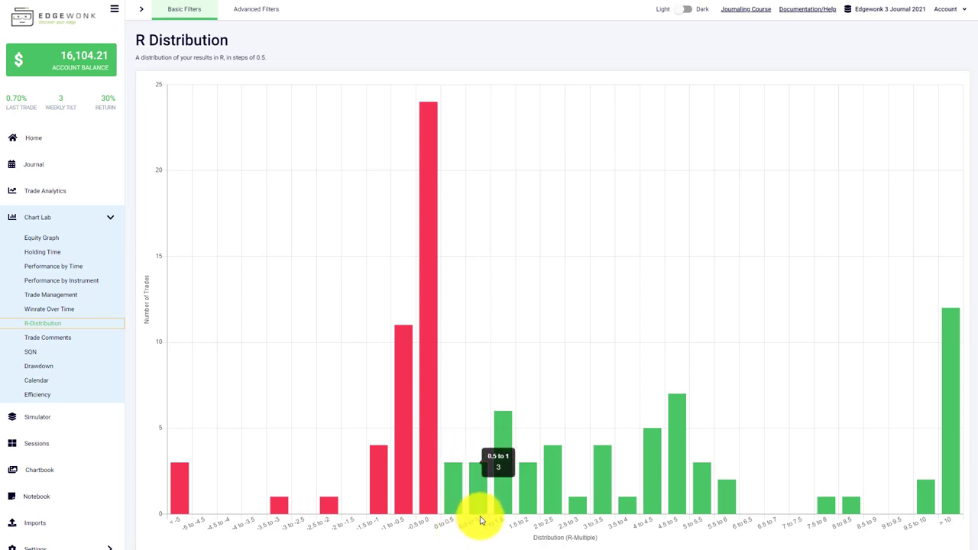
mouse_move(508, 511)
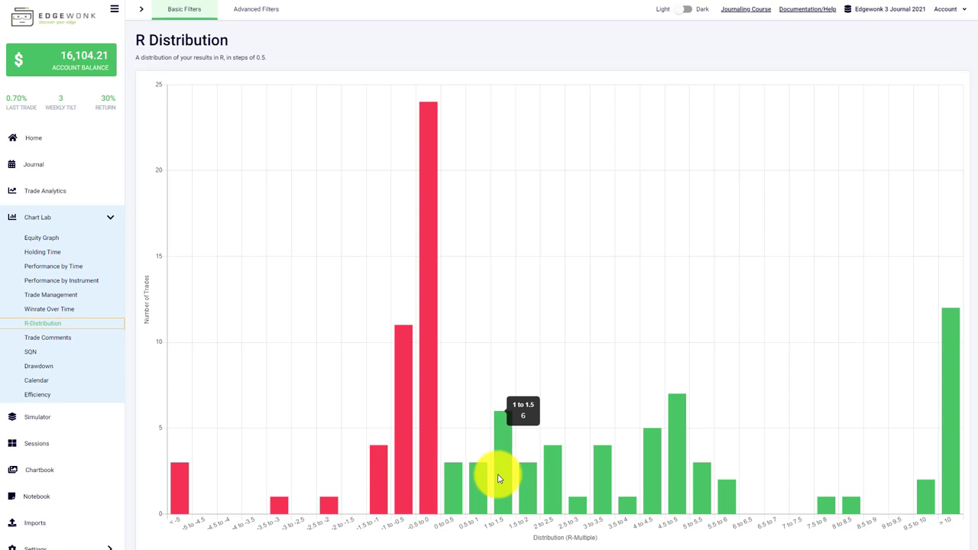
click(68, 339)
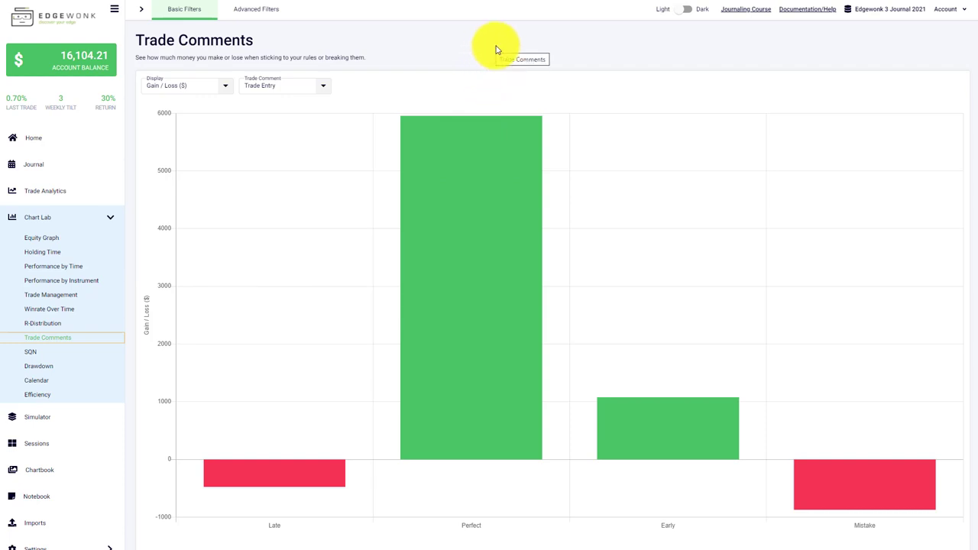
Cycle the Trade Comment type through Trade Exit and Trade Management back to Trade Entry.
click(313, 90)
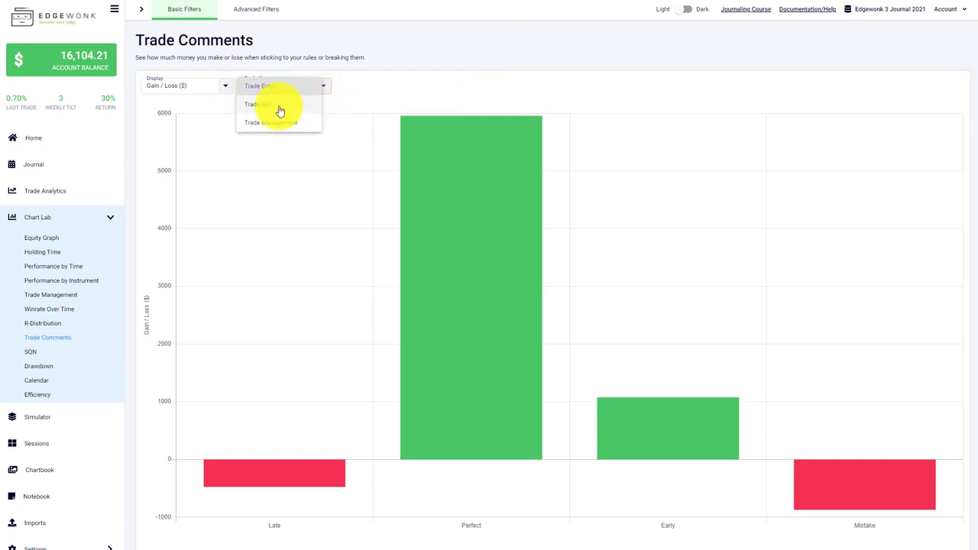
click(279, 106)
click(286, 88)
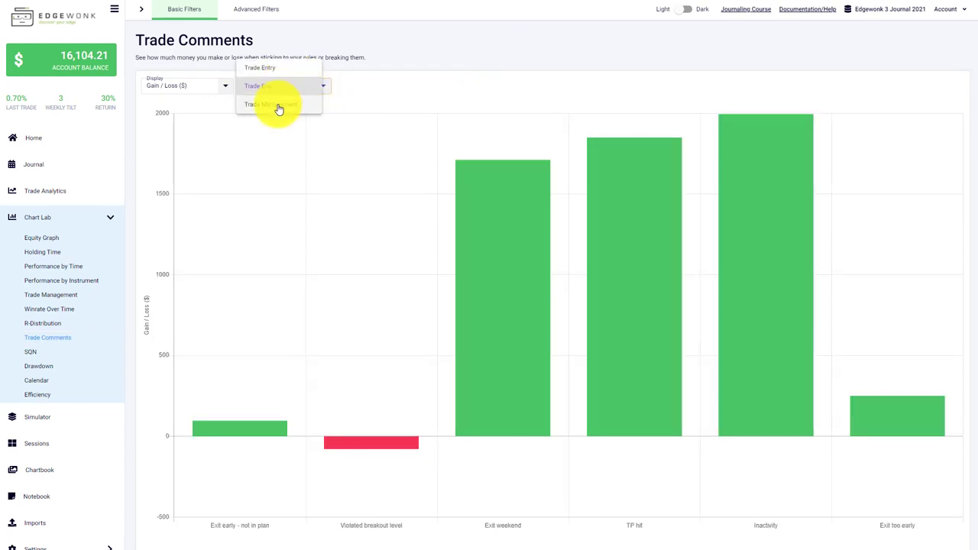
click(276, 105)
double_click(275, 84)
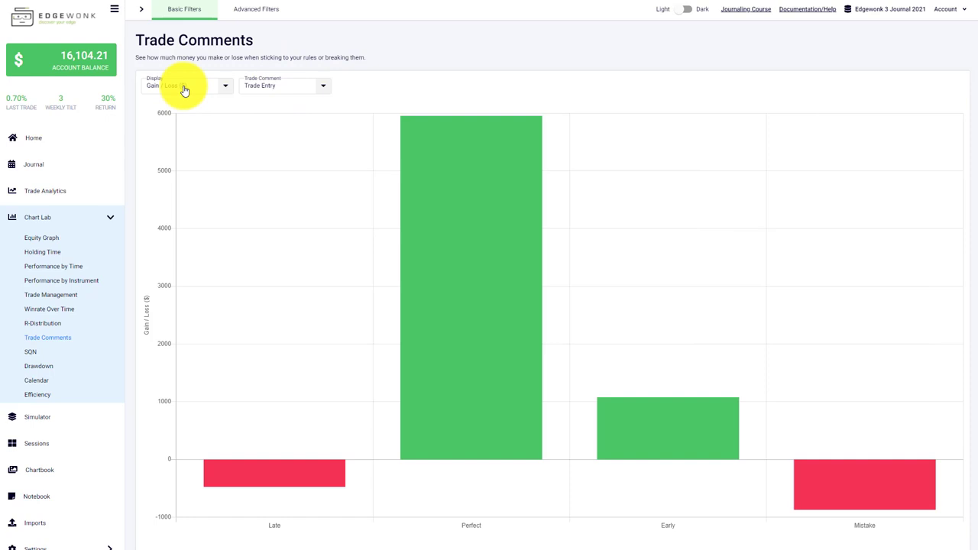
Set Display to Percentage (%), showing Perfect entries at 39.87% and Mistake at -6.80%.
click(205, 88)
click(192, 86)
click(195, 85)
click(185, 105)
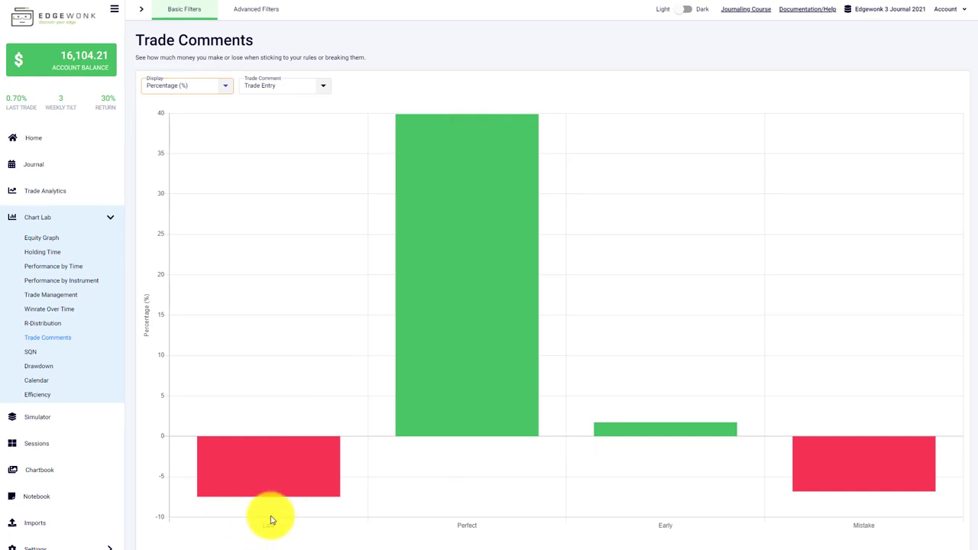
mouse_move(273, 454)
mouse_move(451, 336)
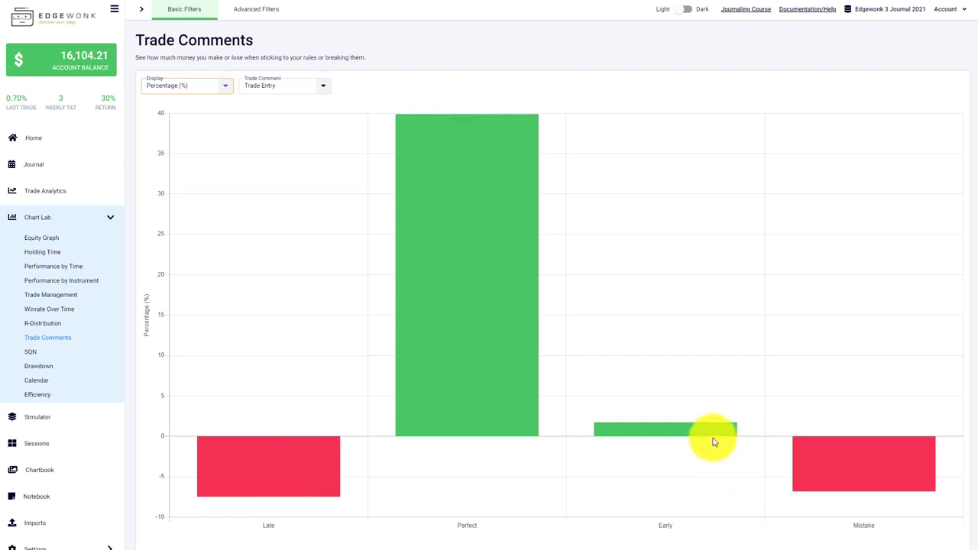
mouse_move(865, 468)
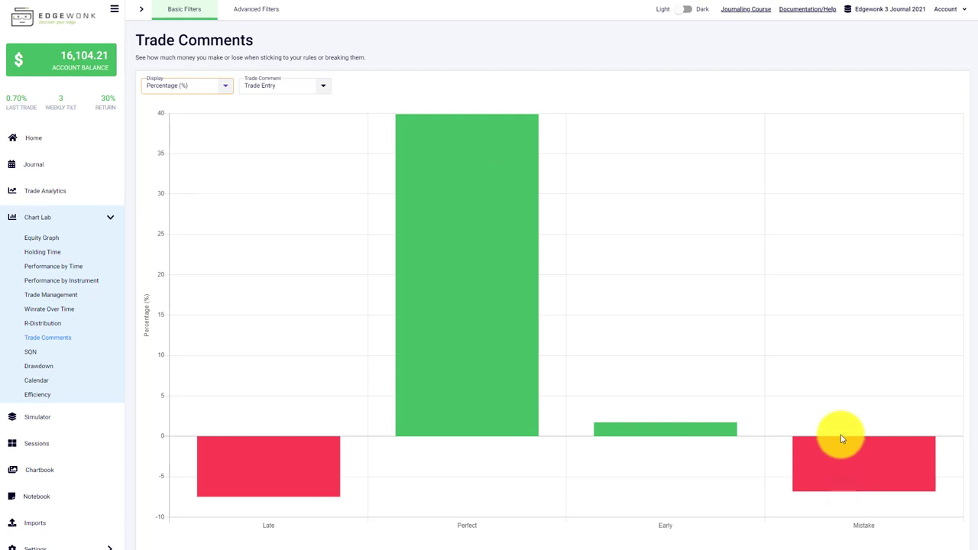
Show the SQN by Setup chart and check Pullback's top value of 35.33.
click(23, 354)
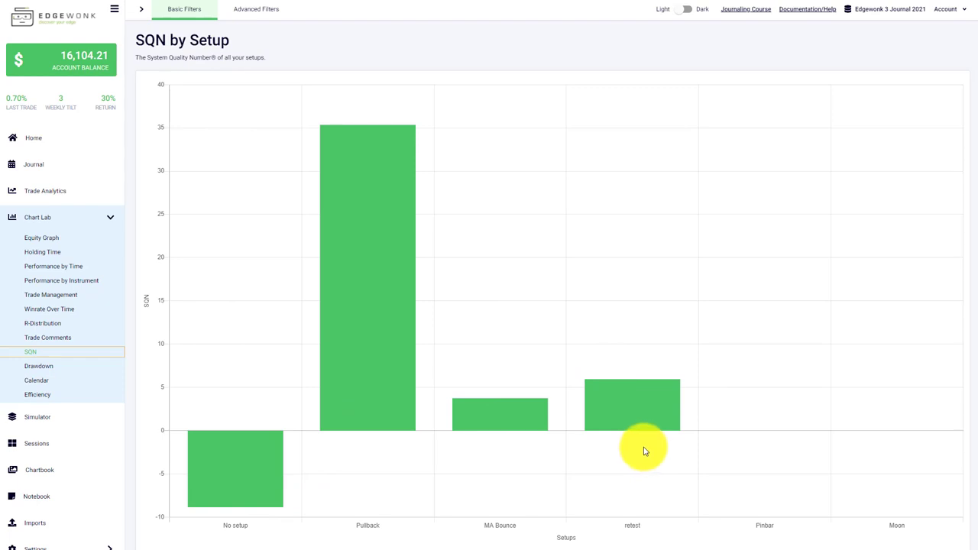
mouse_move(404, 349)
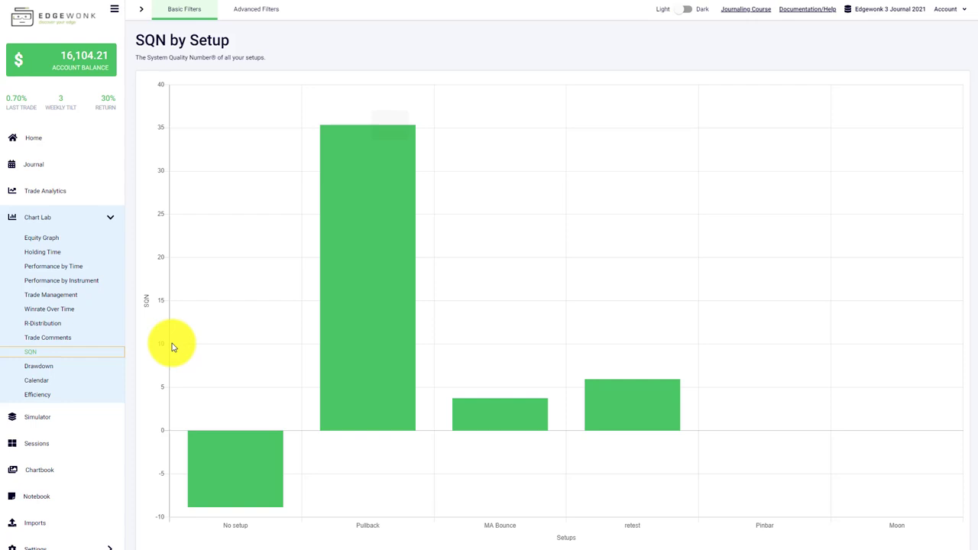
Show the Drawdown chart over 103 trades and inspect its peak of about 10.07%.
click(55, 367)
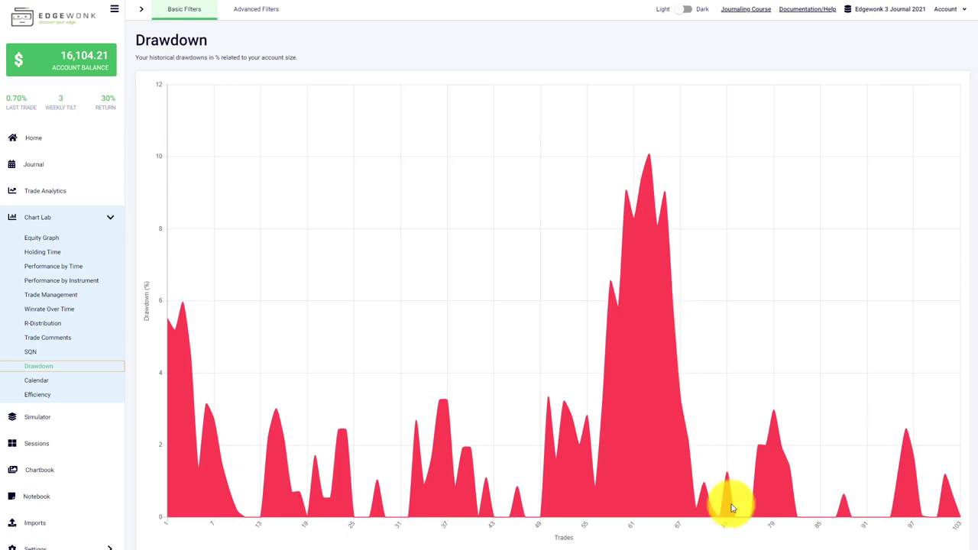
mouse_move(830, 521)
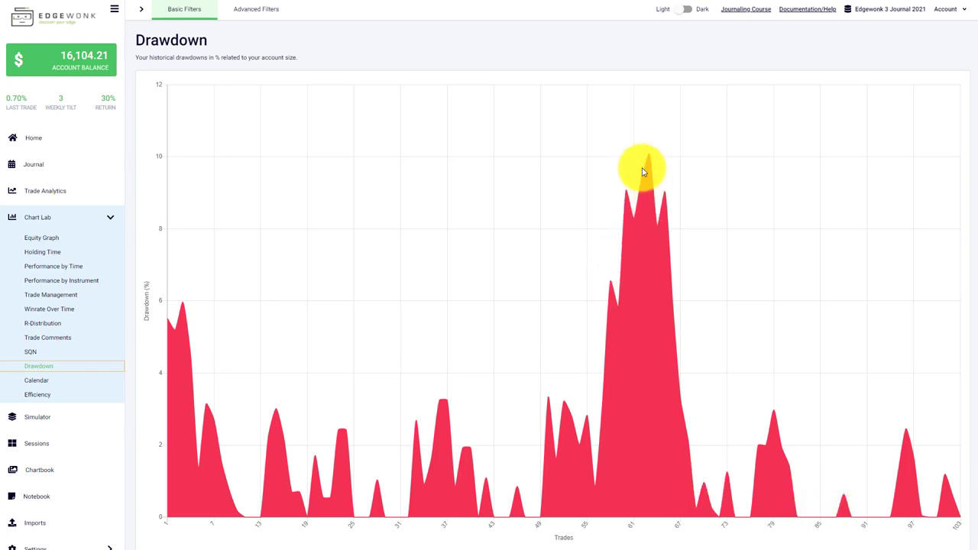
mouse_move(648, 155)
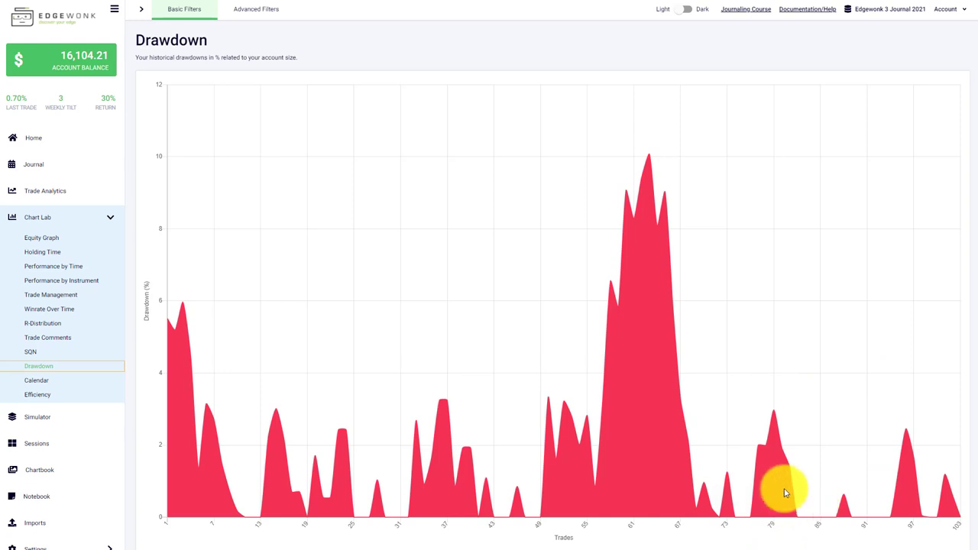
Look up the April 2, 2020 trade in the 2020 trading Calendar, then show the Efficiency graph.
click(36, 380)
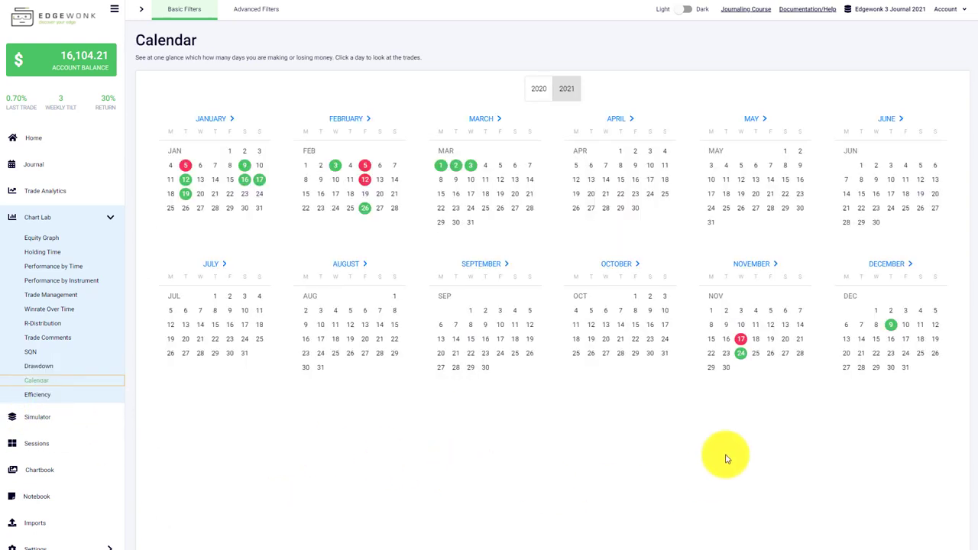
click(539, 90)
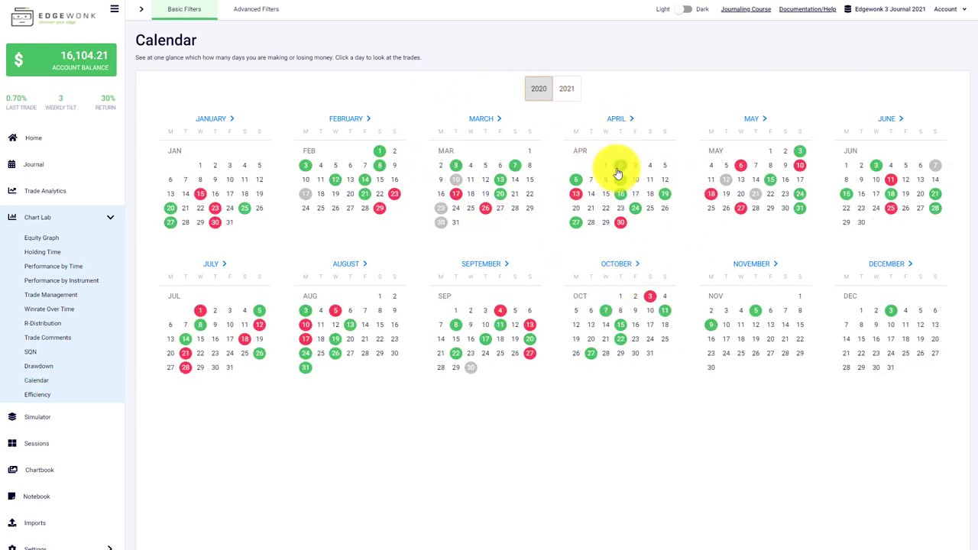
click(622, 169)
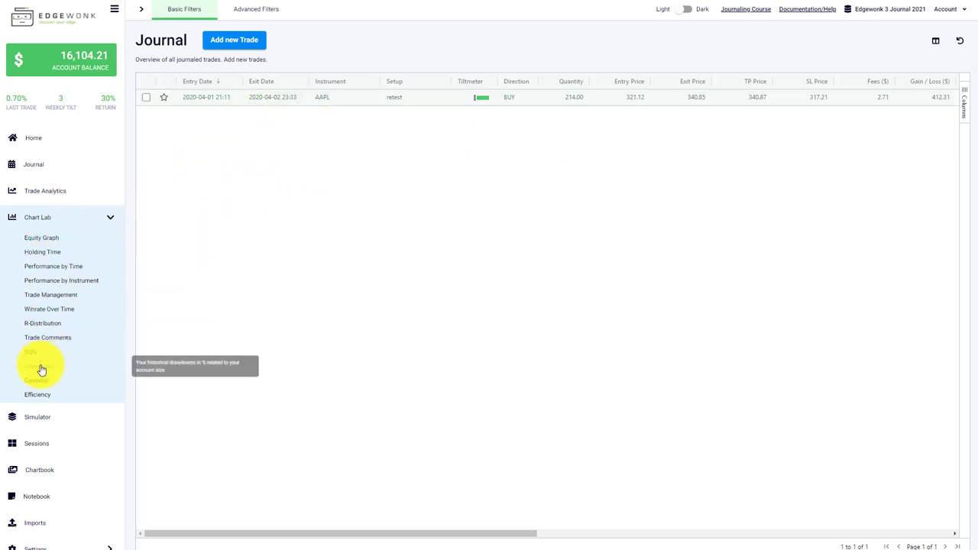
click(73, 397)
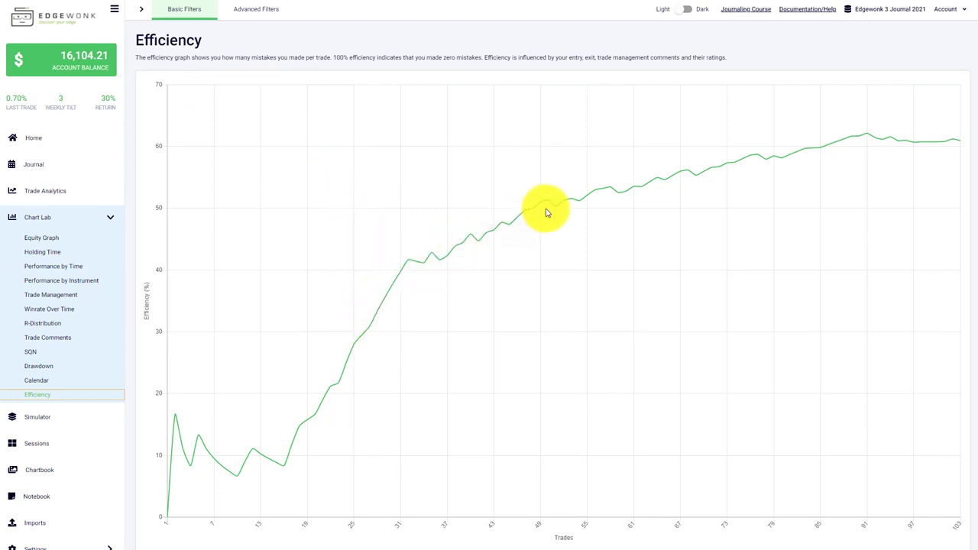
mouse_move(531, 212)
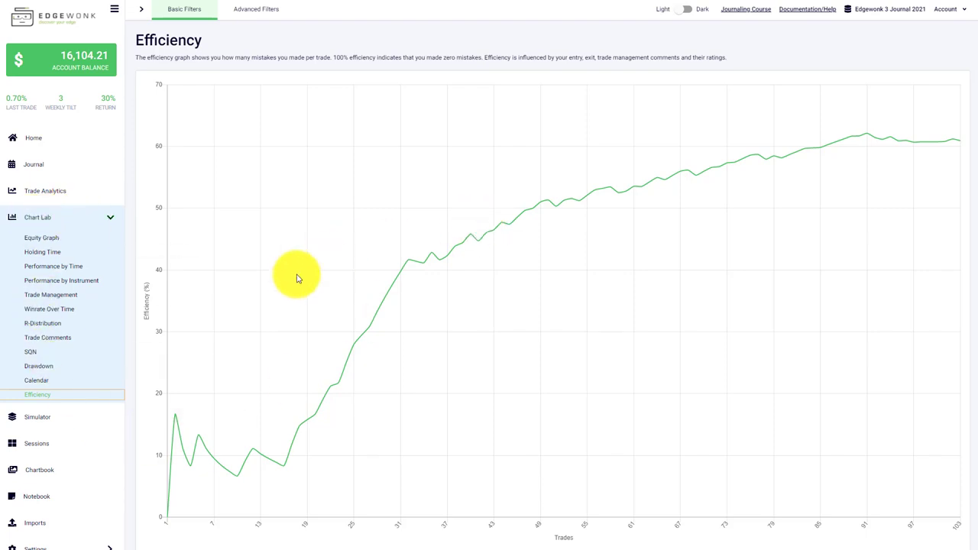
Go via the Equity Graph to the Trade Management chart of actual versus potential performance.
click(75, 243)
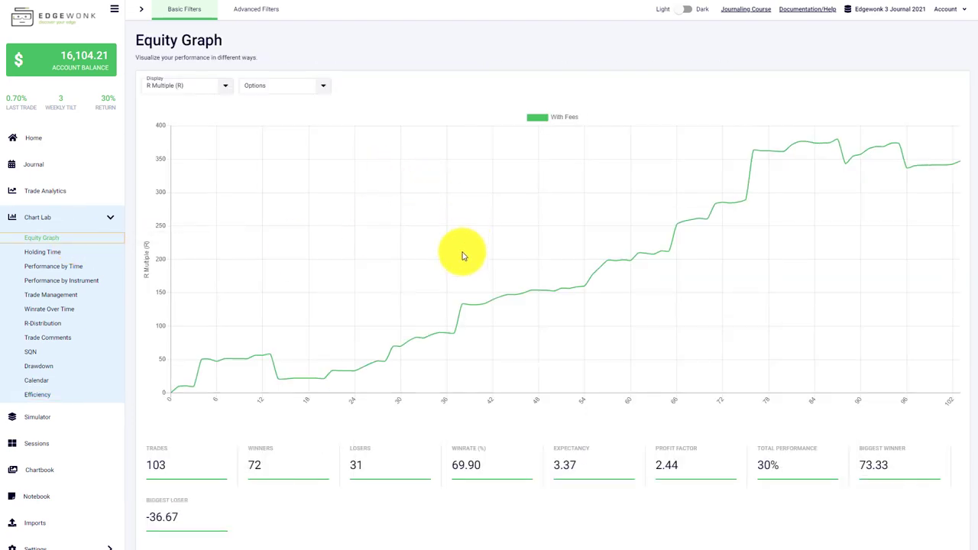
click(52, 295)
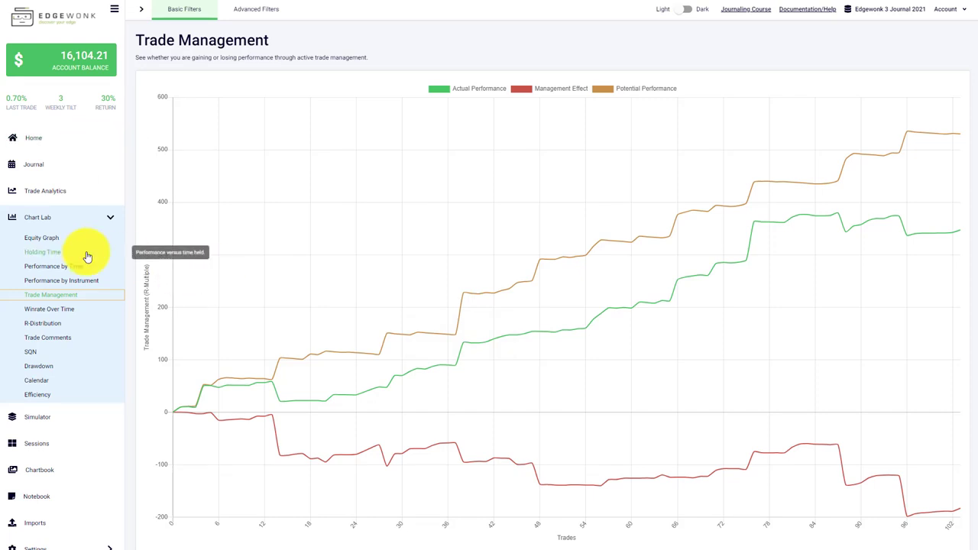